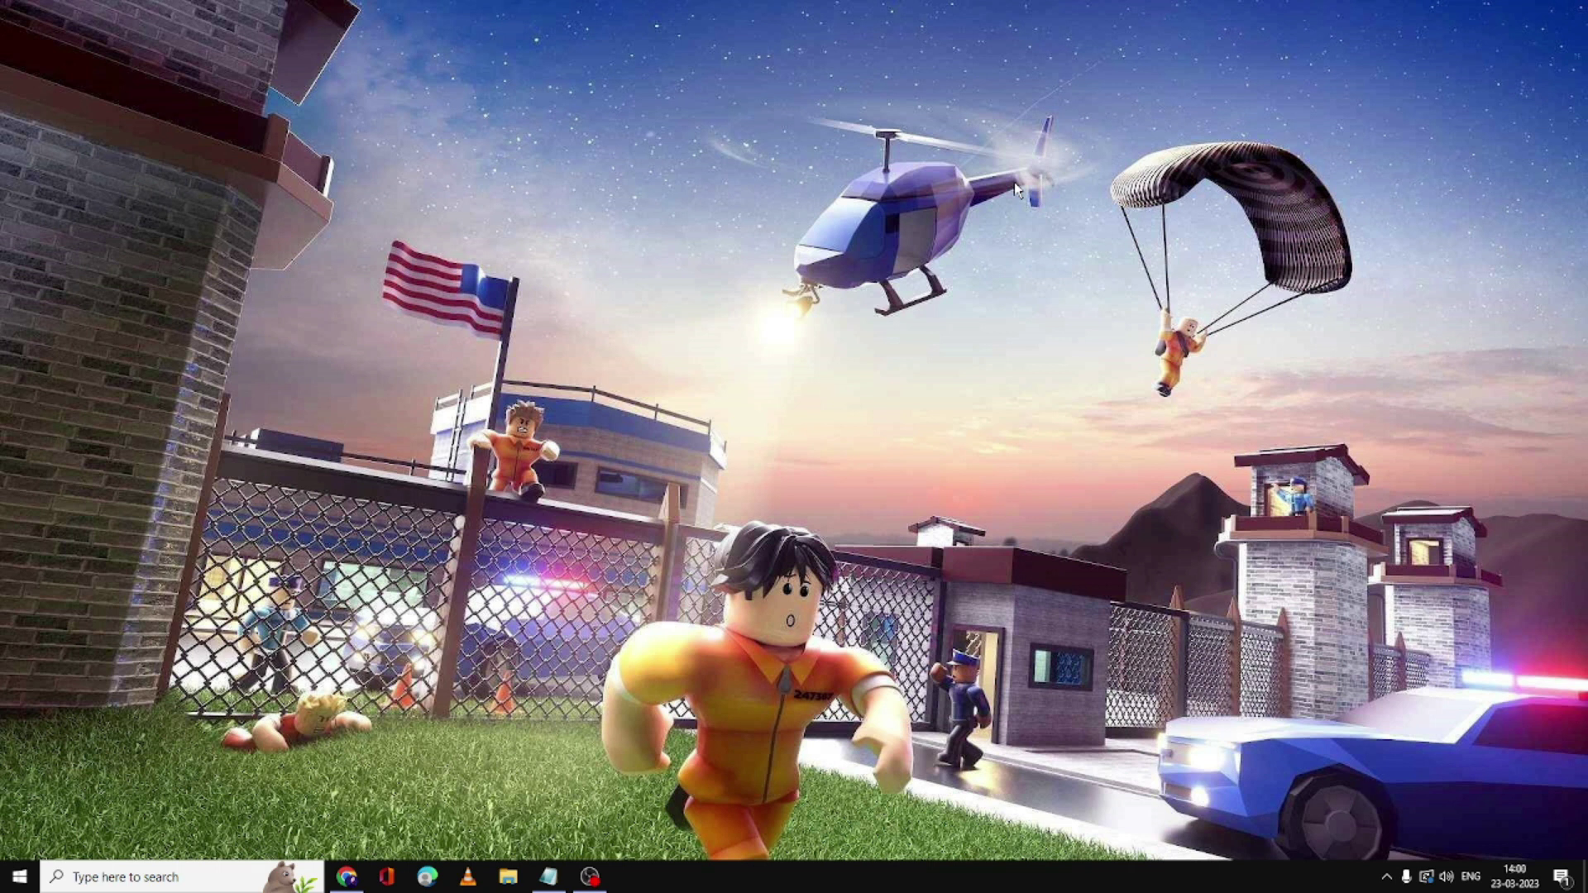
Open the AppData\Local\Temp folder by searching %localappdata% and entering Temp
{"action": "left_click", "coordinate": [188, 878]}
{"action": "type", "text": "%lo"}
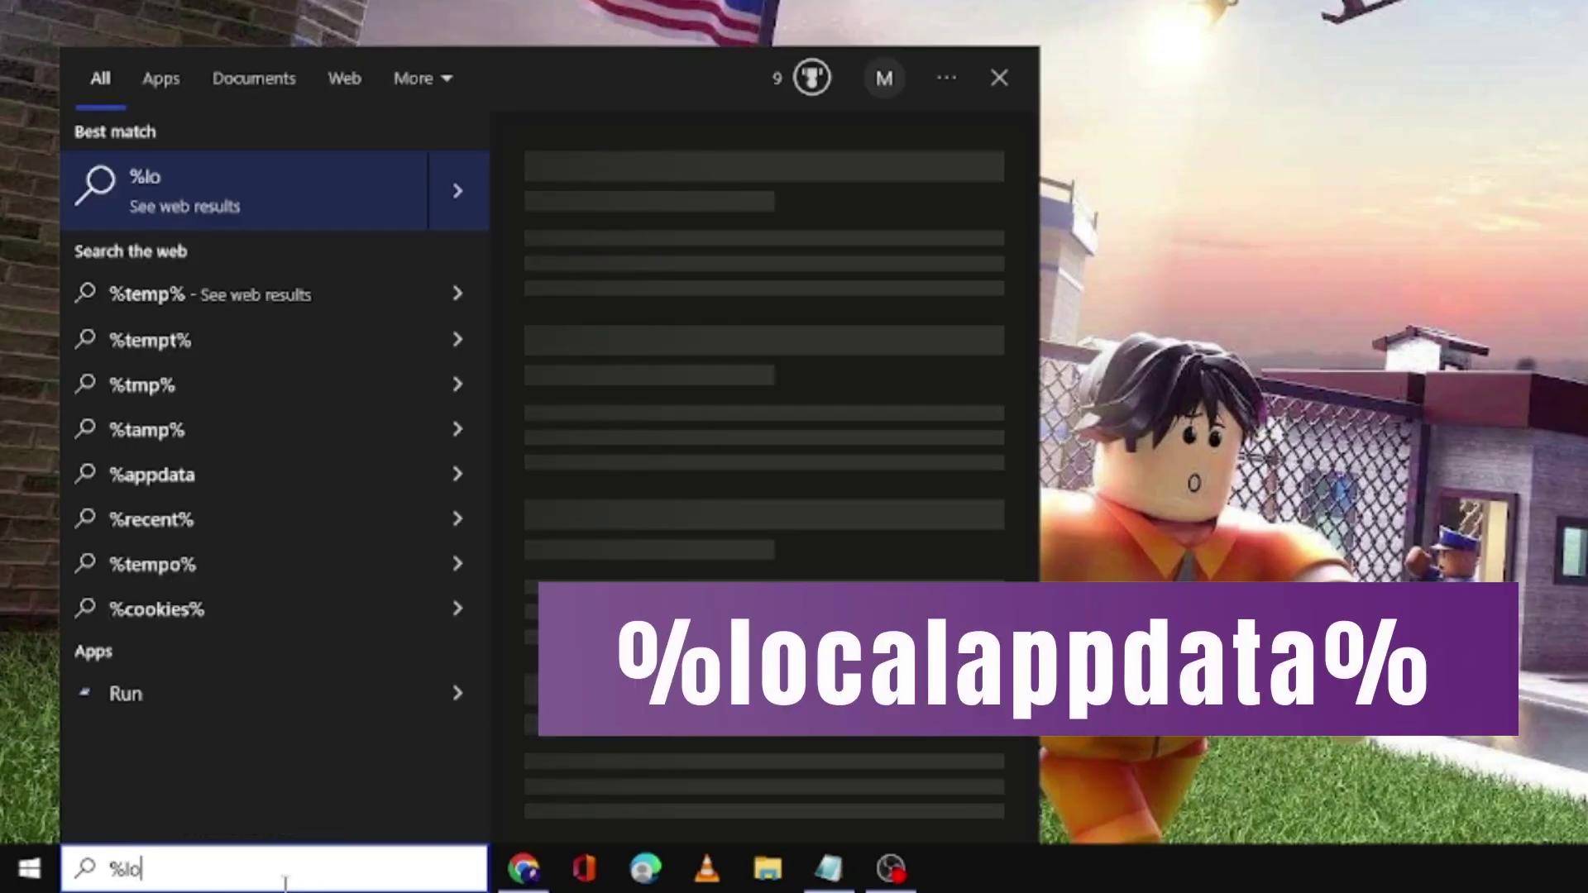
{"action": "type", "text": "calappdata%"}
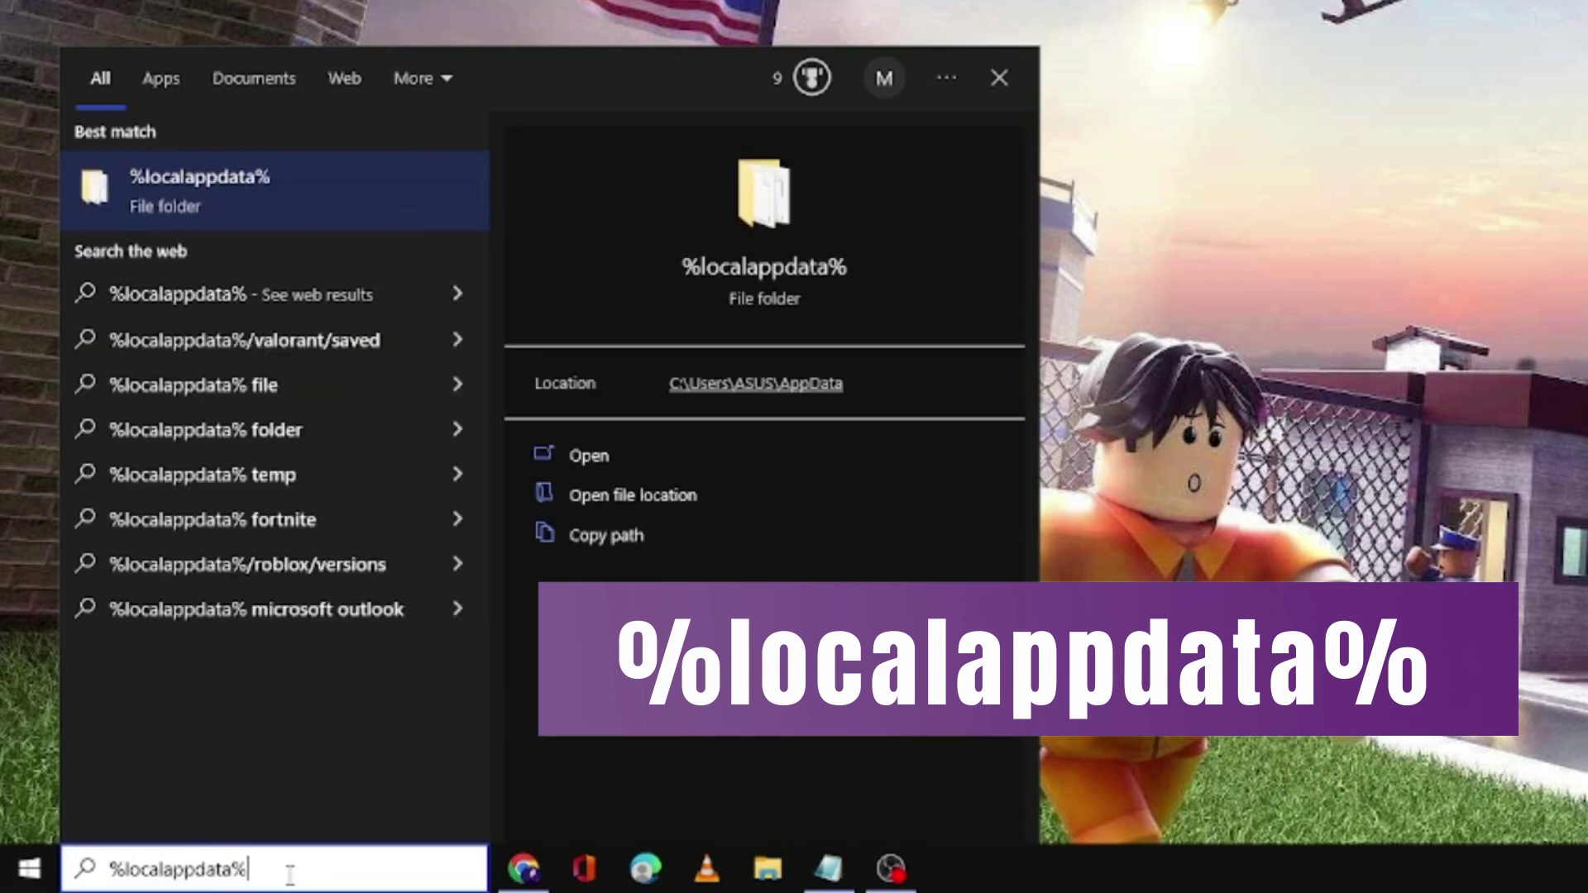
{"action": "key", "text": "Return"}
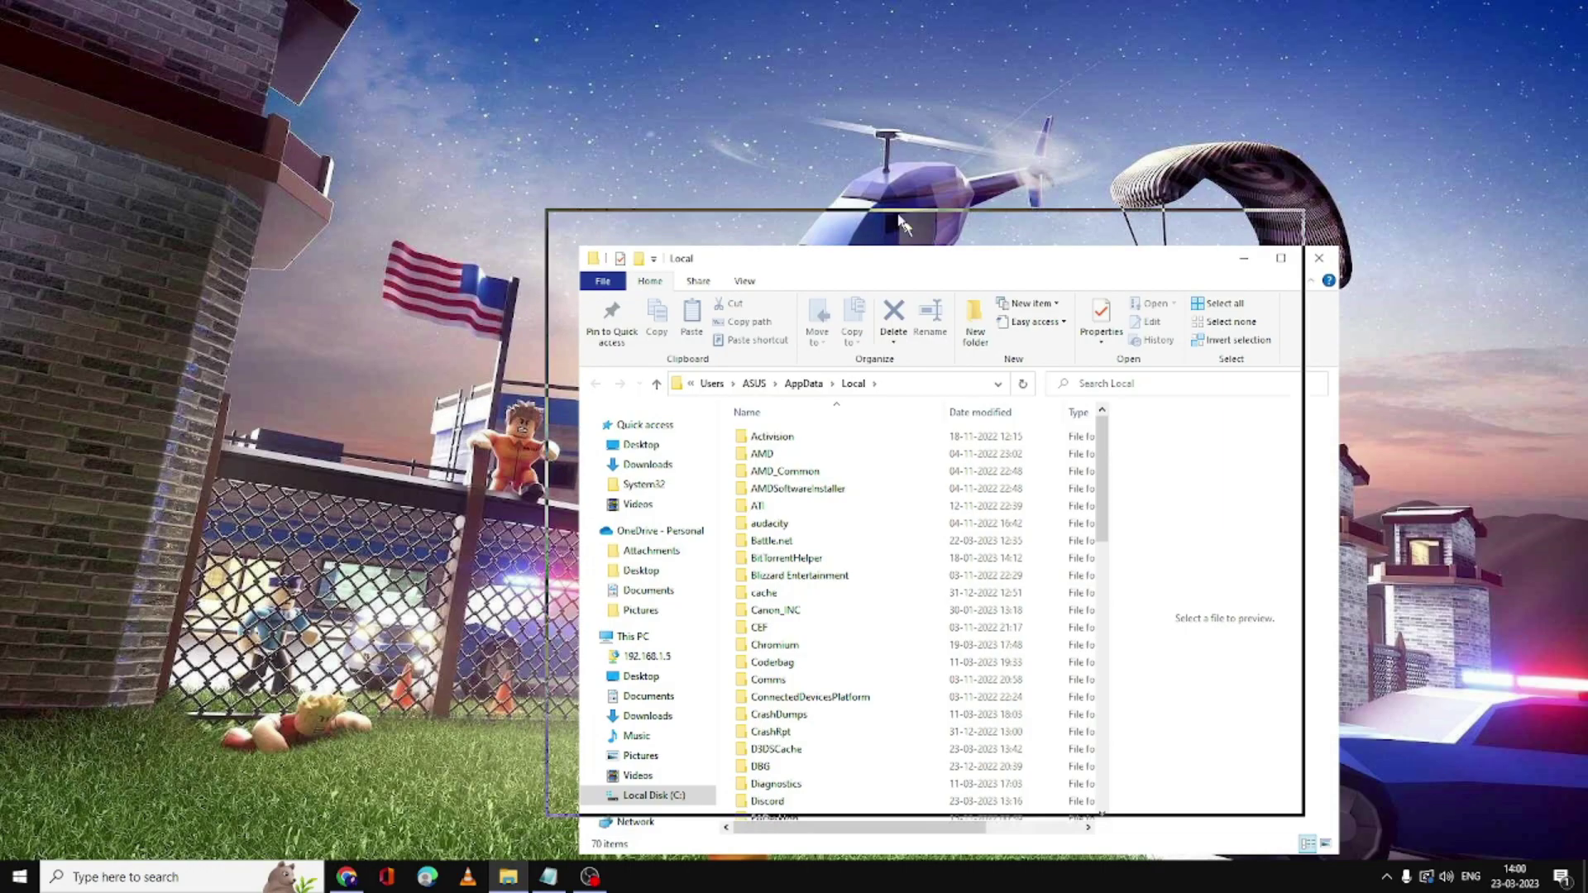
{"action": "left_click_drag", "start_coordinate": [900, 221], "coordinate": [806, 123]}
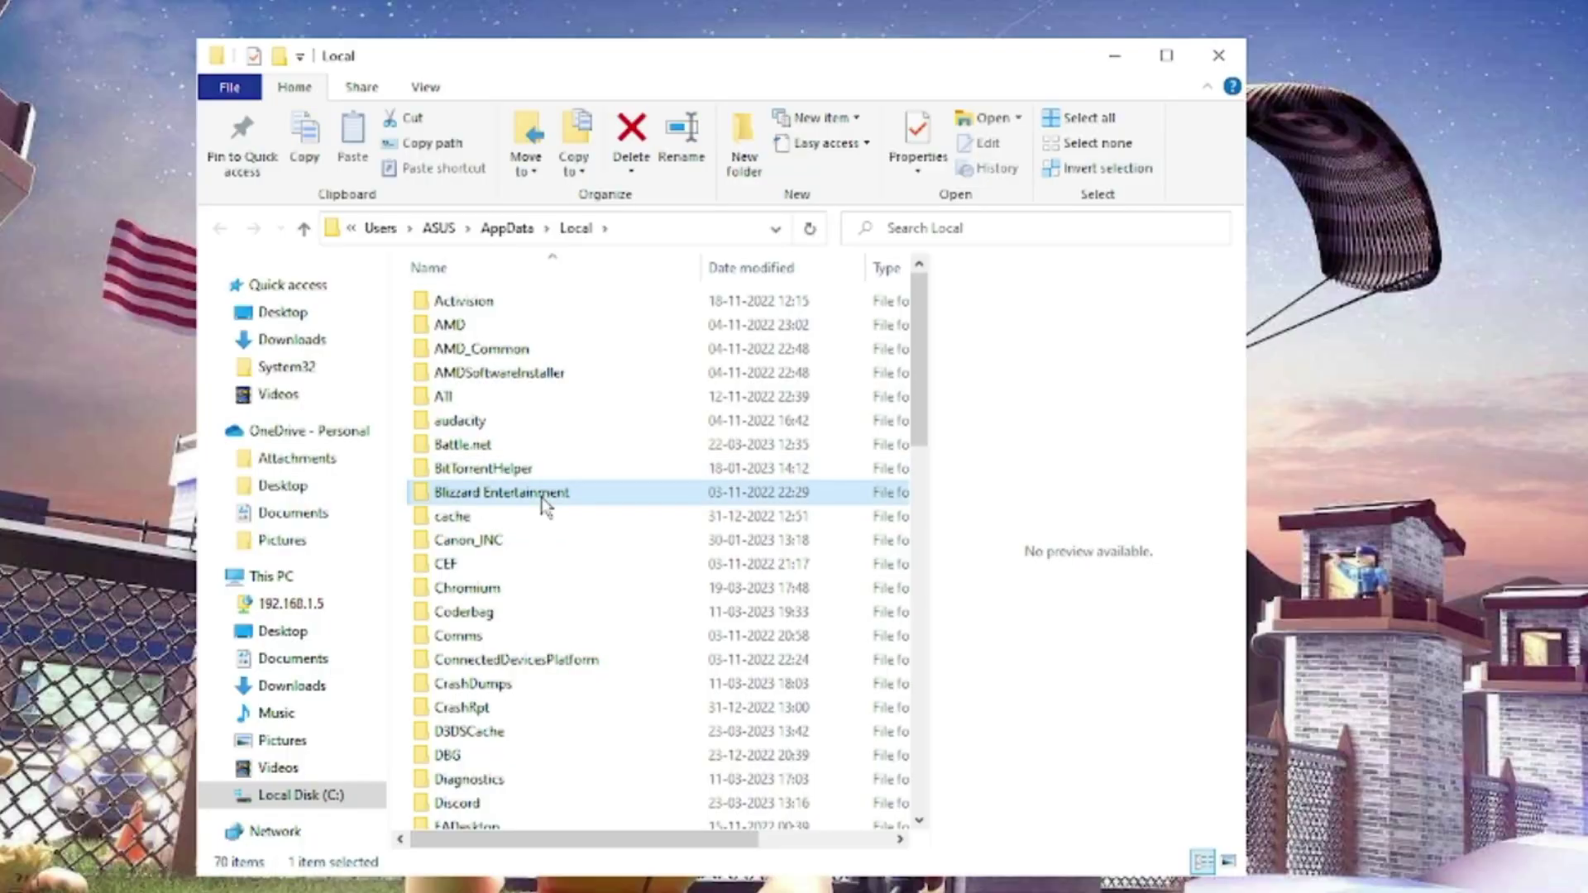
{"action": "type", "text": "temp"}
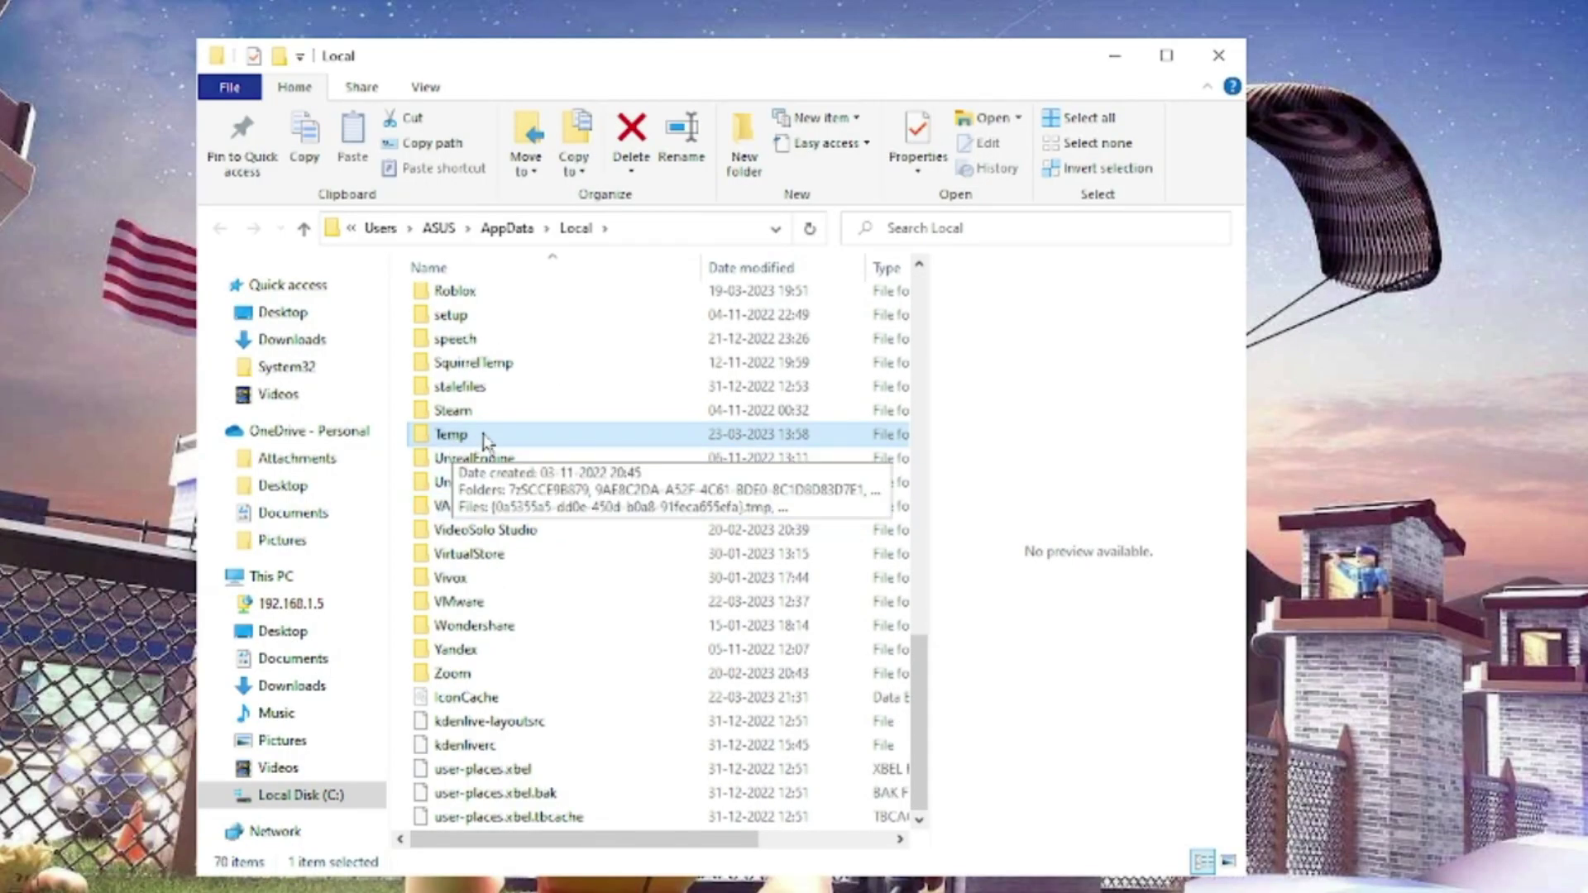
{"action": "double_click", "coordinate": [470, 438]}
Delete the Roblox folder from Temp and close File Explorer
{"action": "type", "text": "r"}
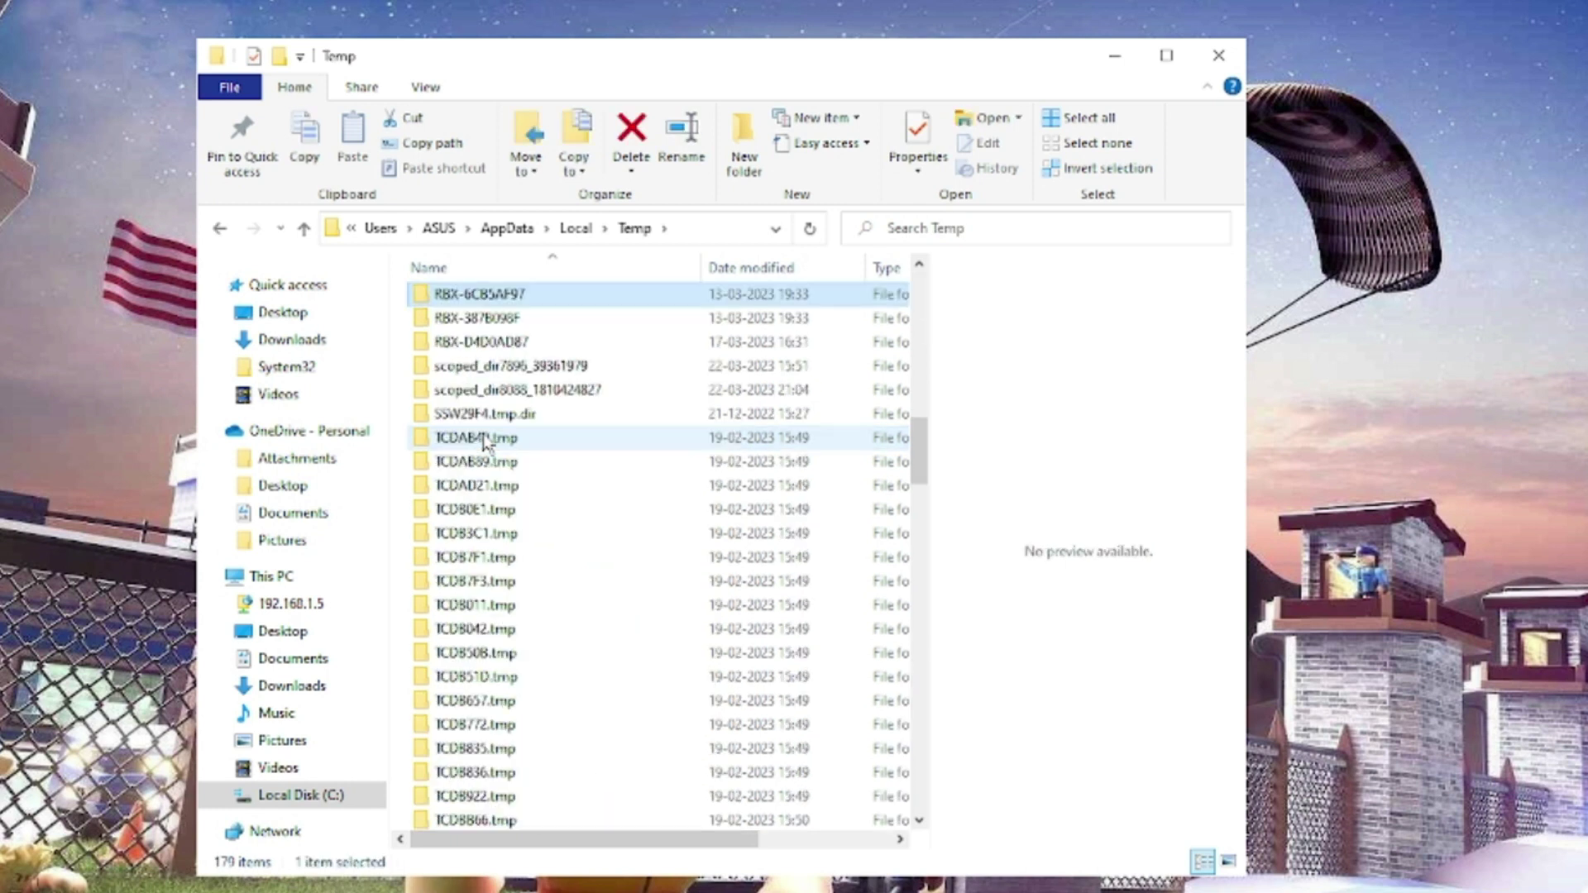
{"action": "type", "text": "r"}
{"action": "scroll", "coordinate": [472, 429], "scroll_direction": "up", "scroll_amount": 1}
{"action": "right_click", "coordinate": [502, 415]}
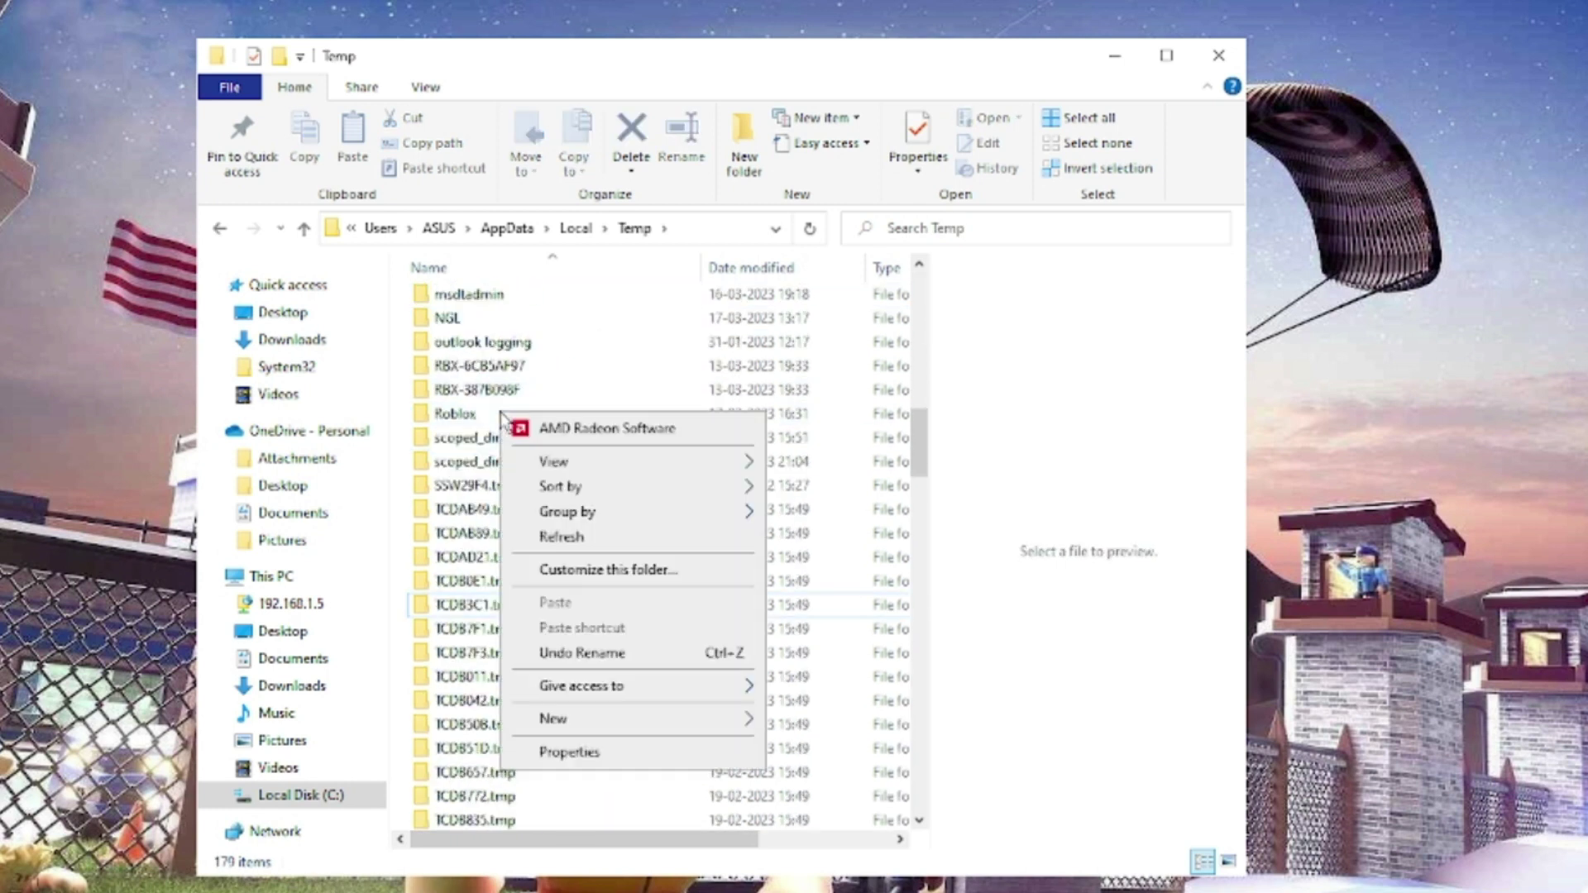
{"action": "left_click", "coordinate": [457, 413]}
{"action": "right_click", "coordinate": [456, 413]}
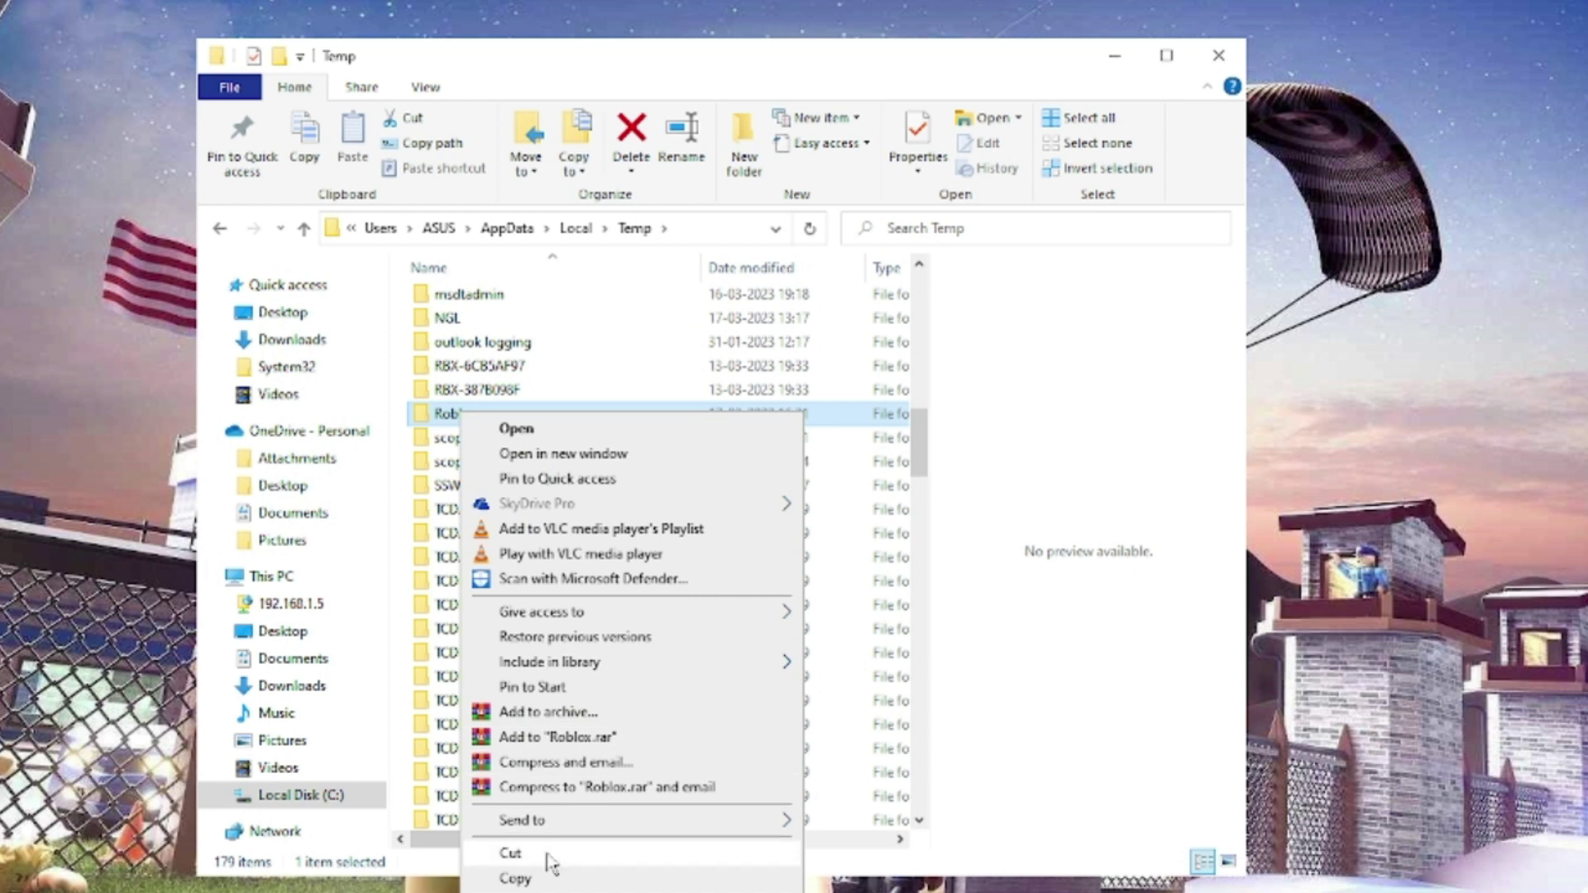
{"action": "left_click", "coordinate": [496, 878]}
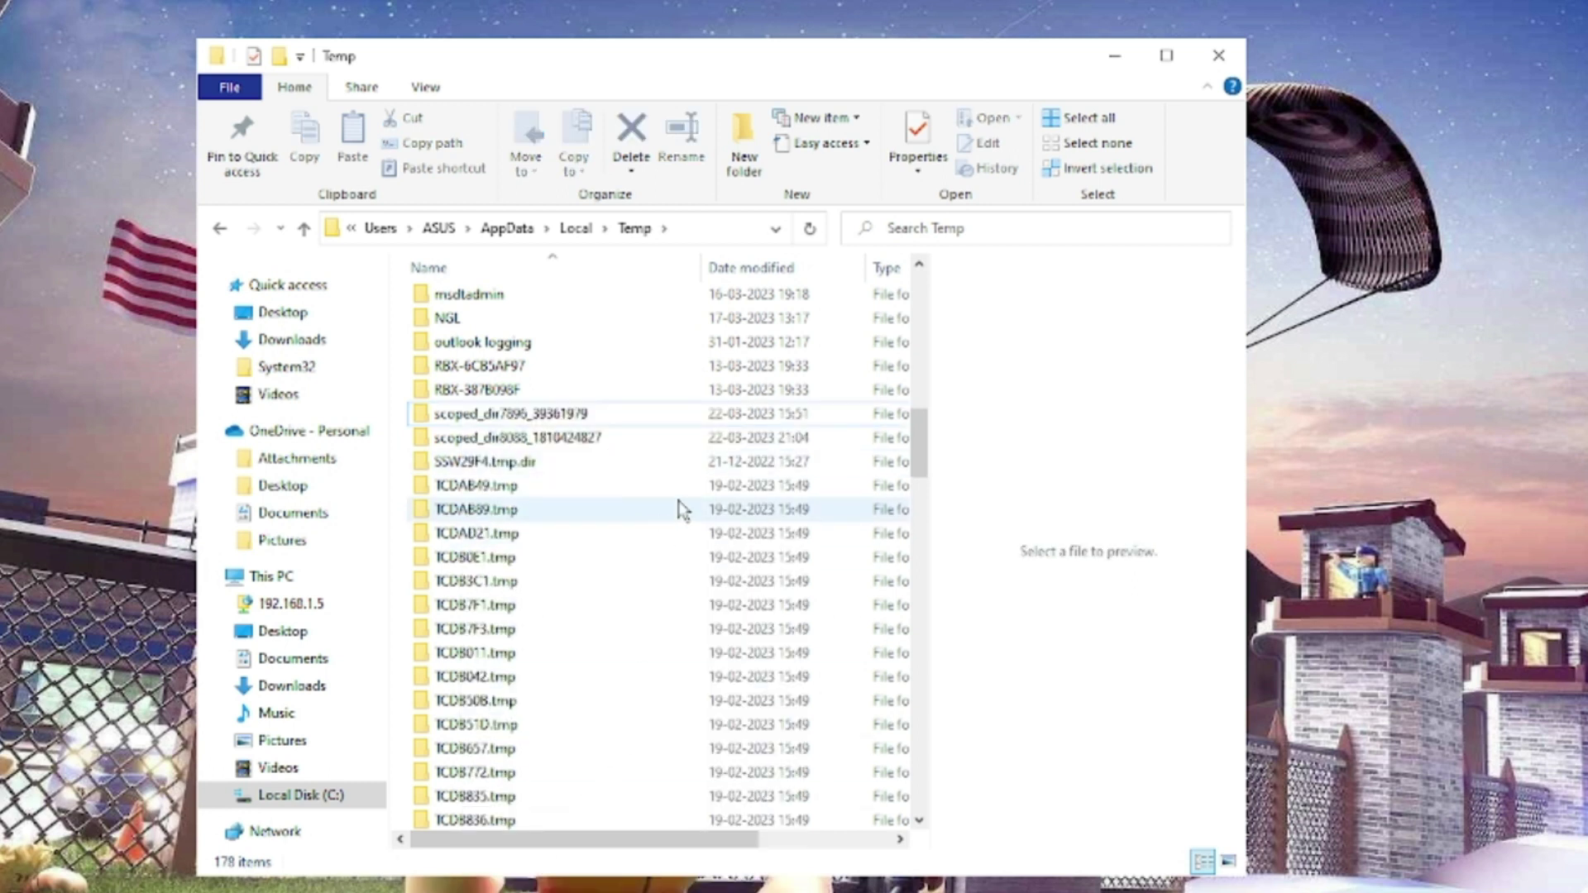
{"action": "left_click", "coordinate": [1218, 56]}
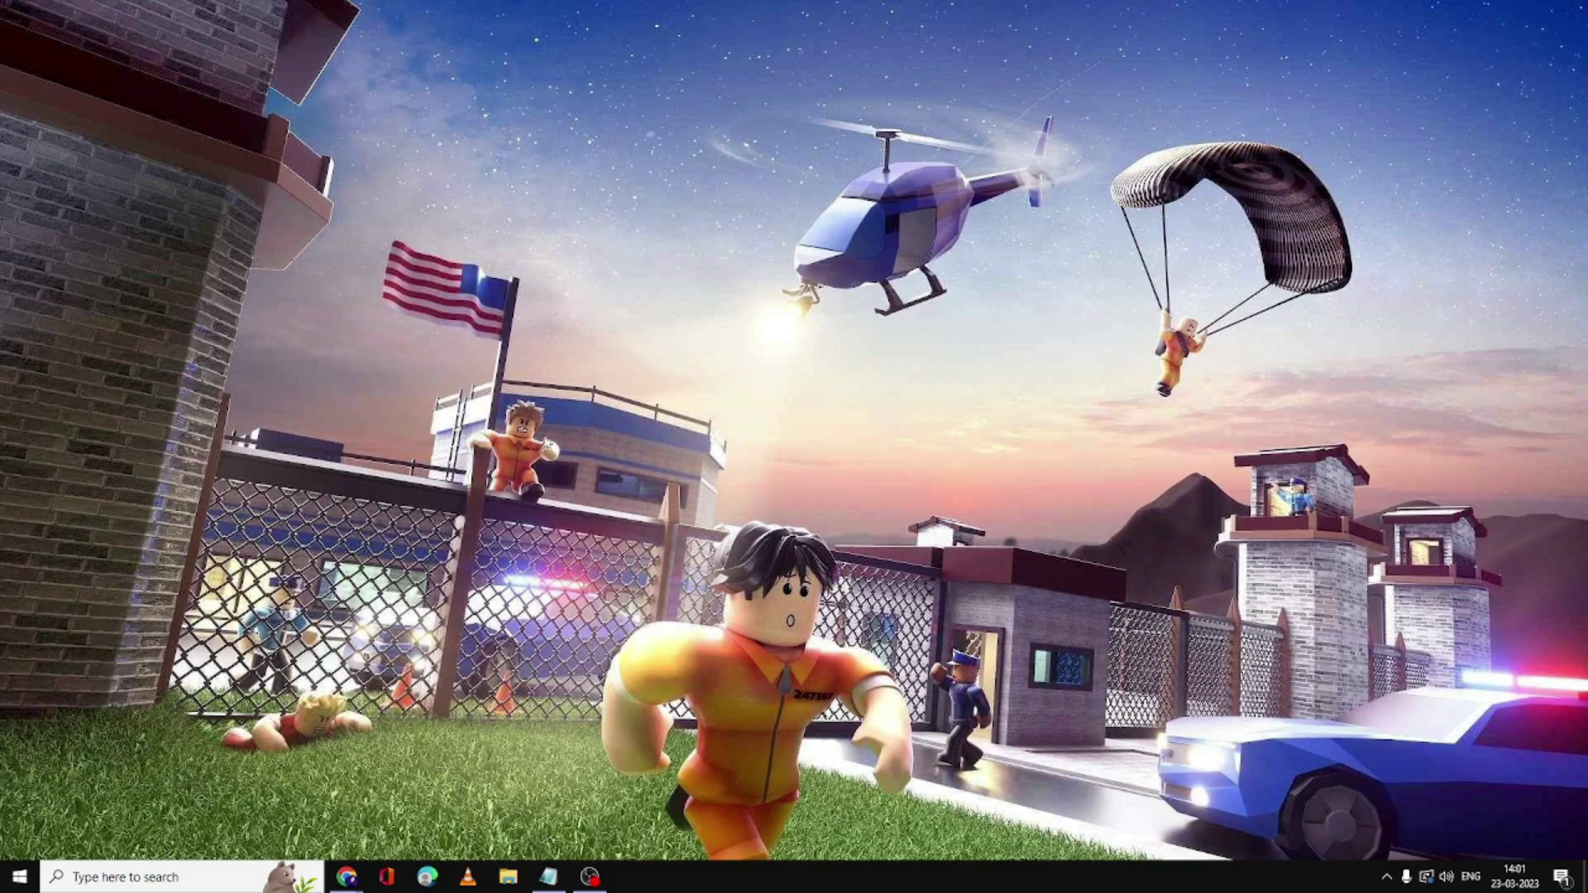
Go to Chrome Settings > Privacy and security > Cookies > See all site data and permissions
{"action": "left_click", "coordinate": [348, 874]}
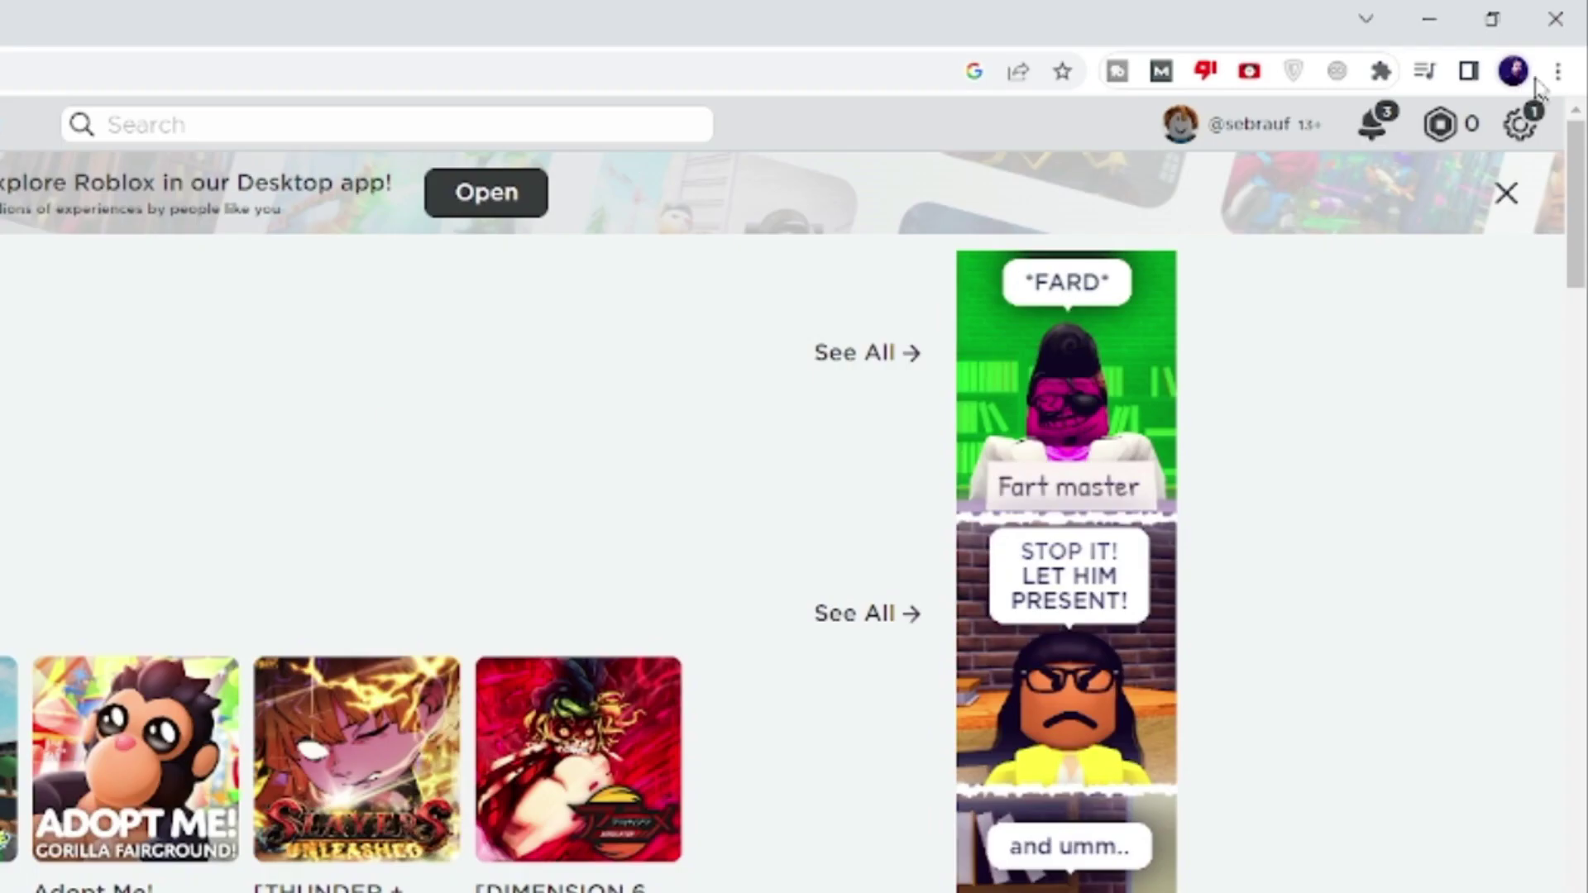
{"action": "left_click", "coordinate": [1559, 73]}
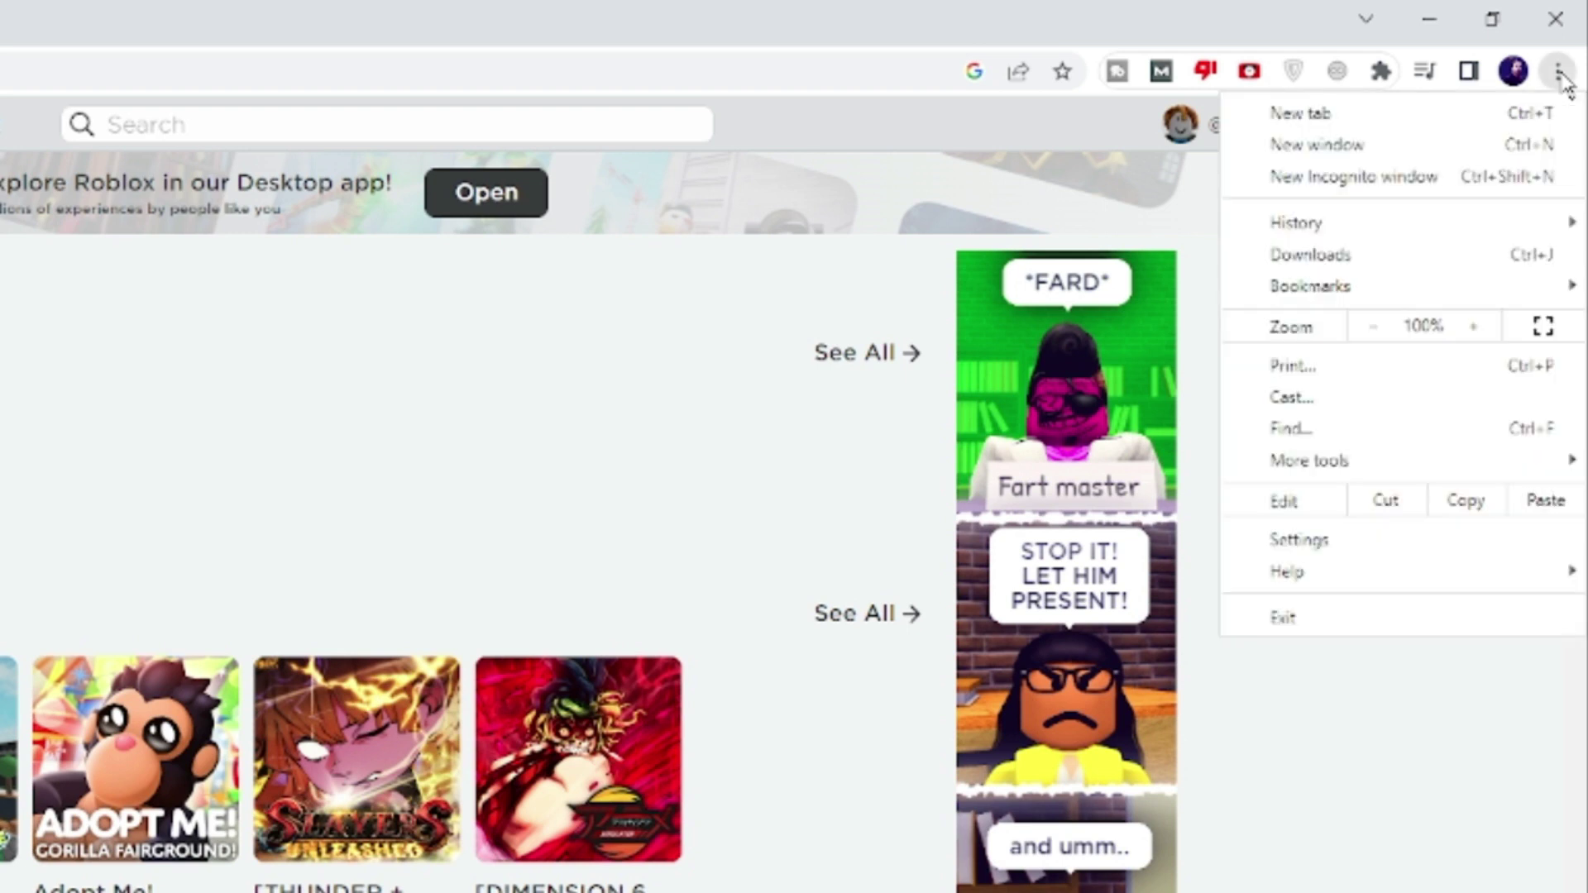
{"action": "left_click", "coordinate": [1298, 542]}
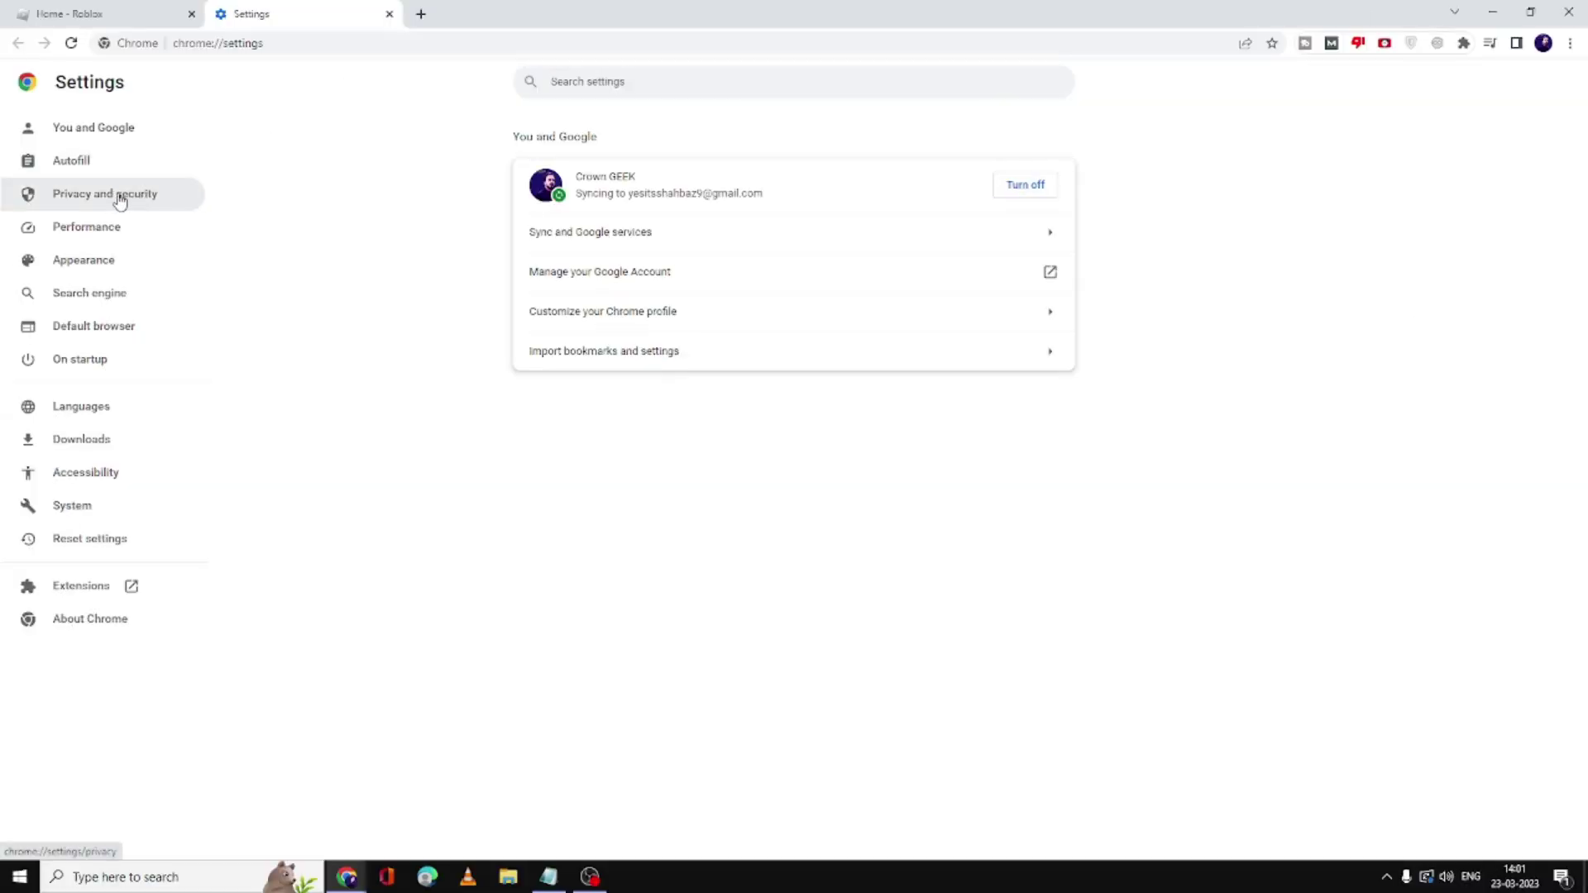
{"action": "left_click", "coordinate": [150, 197]}
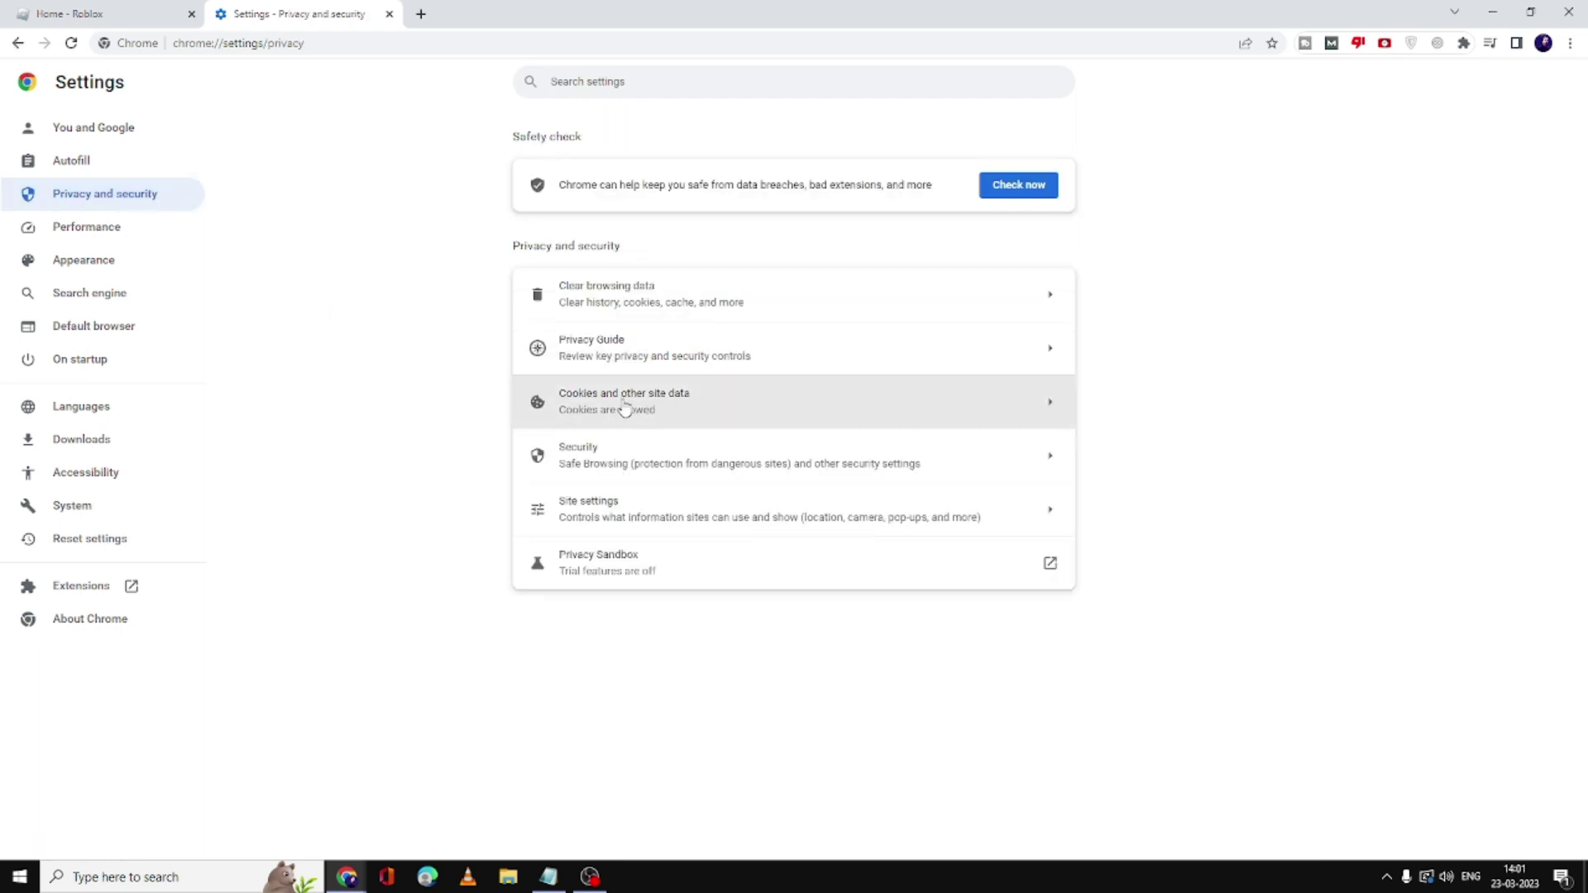
{"action": "left_click", "coordinate": [680, 408]}
{"action": "scroll", "coordinate": [686, 406], "scroll_direction": "down", "scroll_amount": 3}
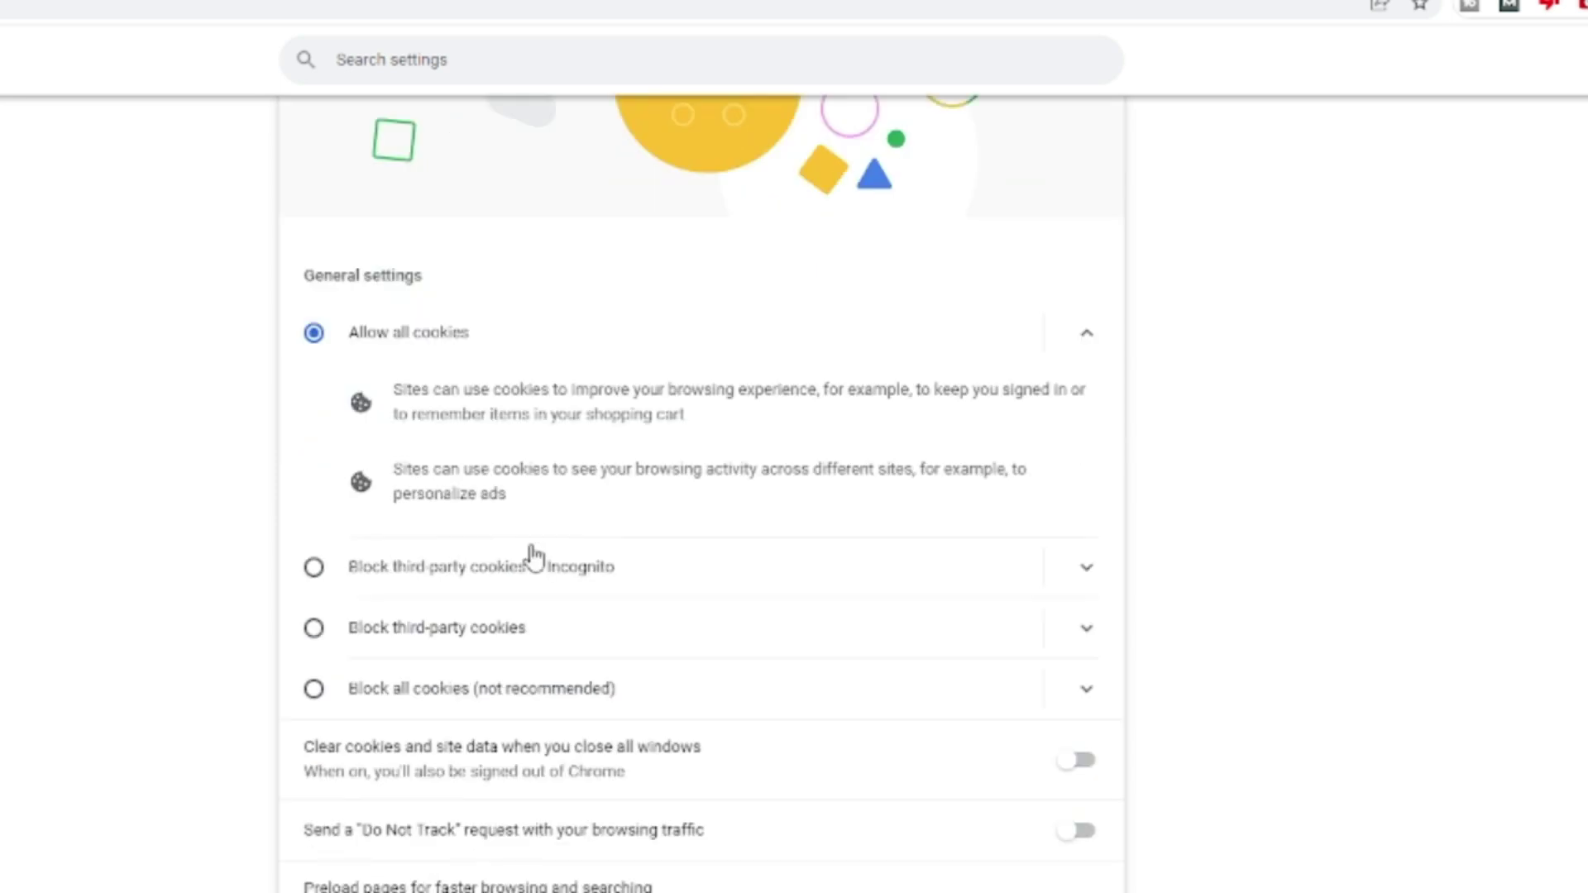
{"action": "scroll", "coordinate": [534, 556], "scroll_direction": "down", "scroll_amount": 3}
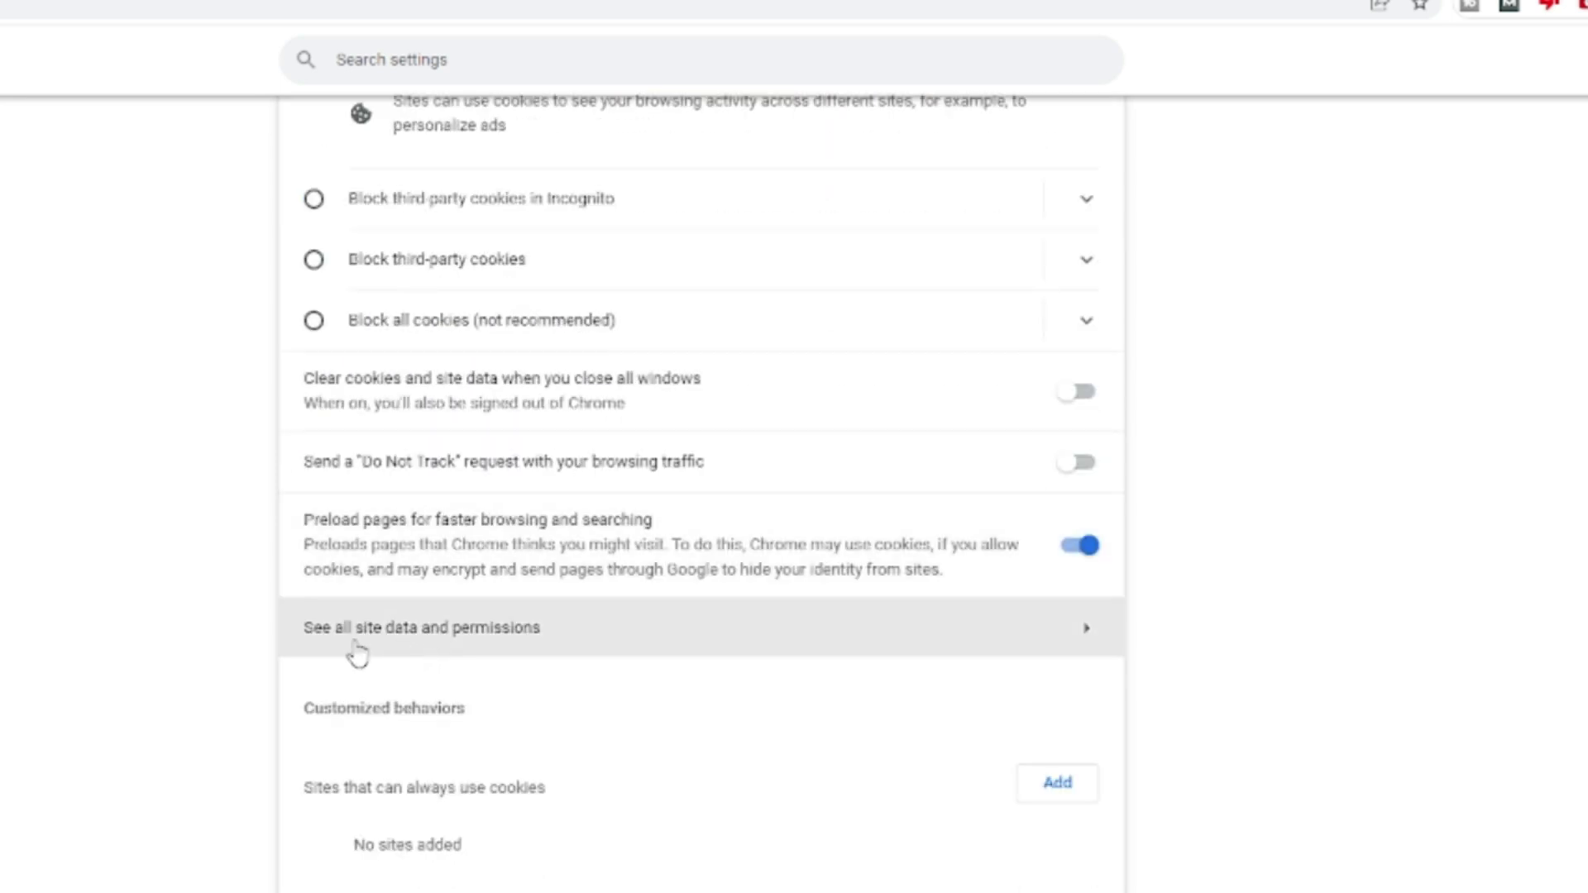
{"action": "left_click", "coordinate": [457, 648]}
Filter sites by 'roblox' and clear data for roblox.com and the translated Roblox site
{"action": "left_click", "coordinate": [964, 128]}
{"action": "type", "text": "roblox"}
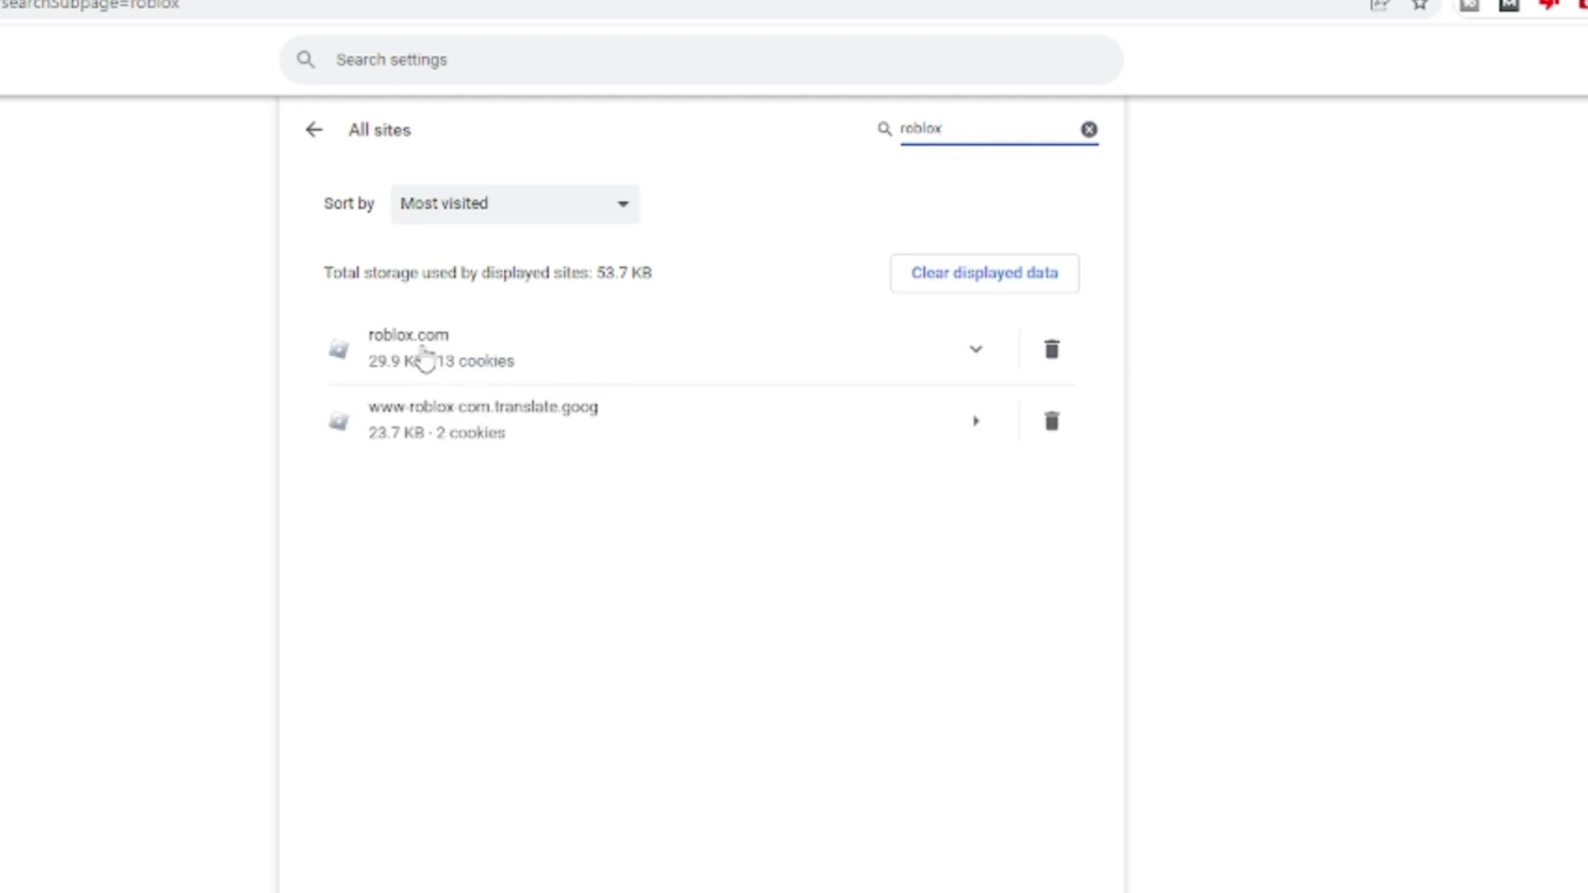
{"action": "left_click", "coordinate": [1051, 358]}
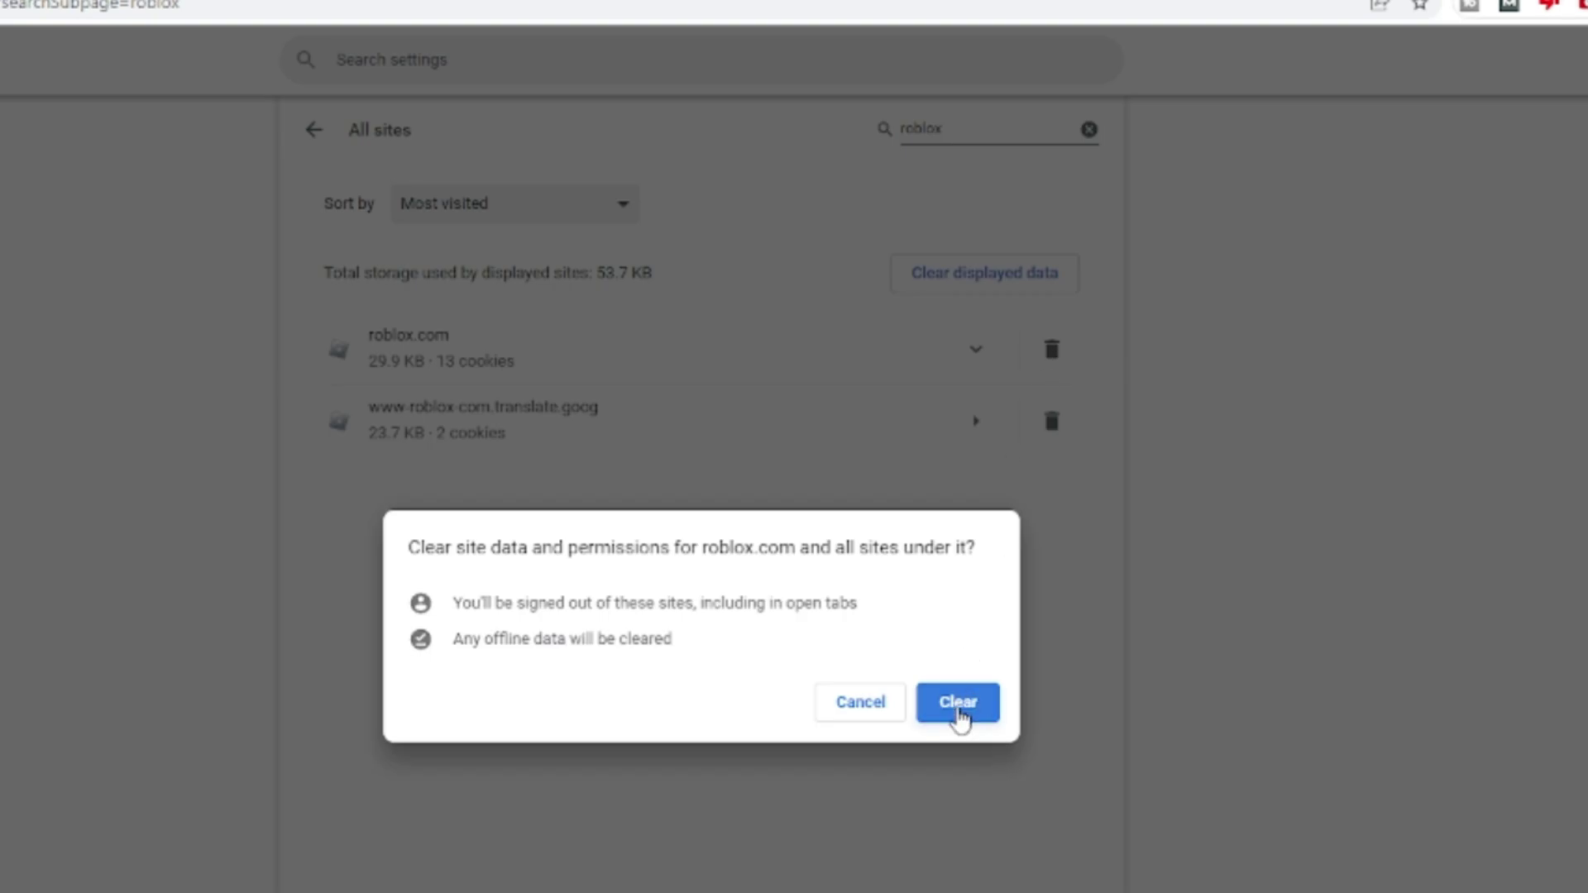
{"action": "left_click", "coordinate": [958, 713]}
{"action": "left_click", "coordinate": [1055, 363]}
{"action": "left_click", "coordinate": [964, 702]}
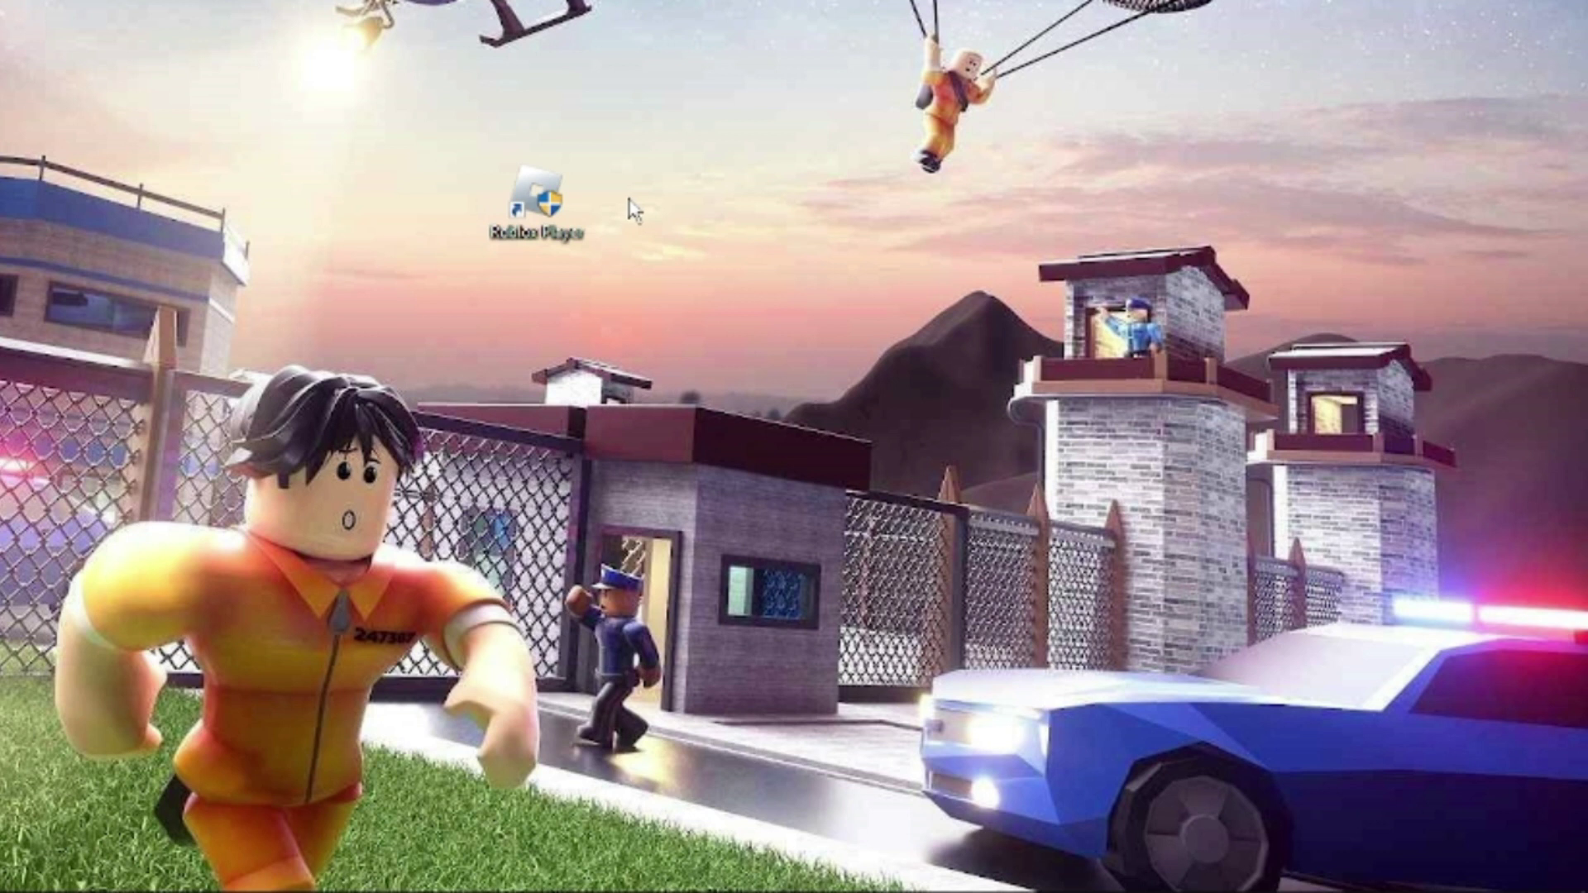
In Roblox Player's Compatibility properties, disable fullscreen optimizations and enable Run as administrator
{"action": "right_click", "coordinate": [562, 198]}
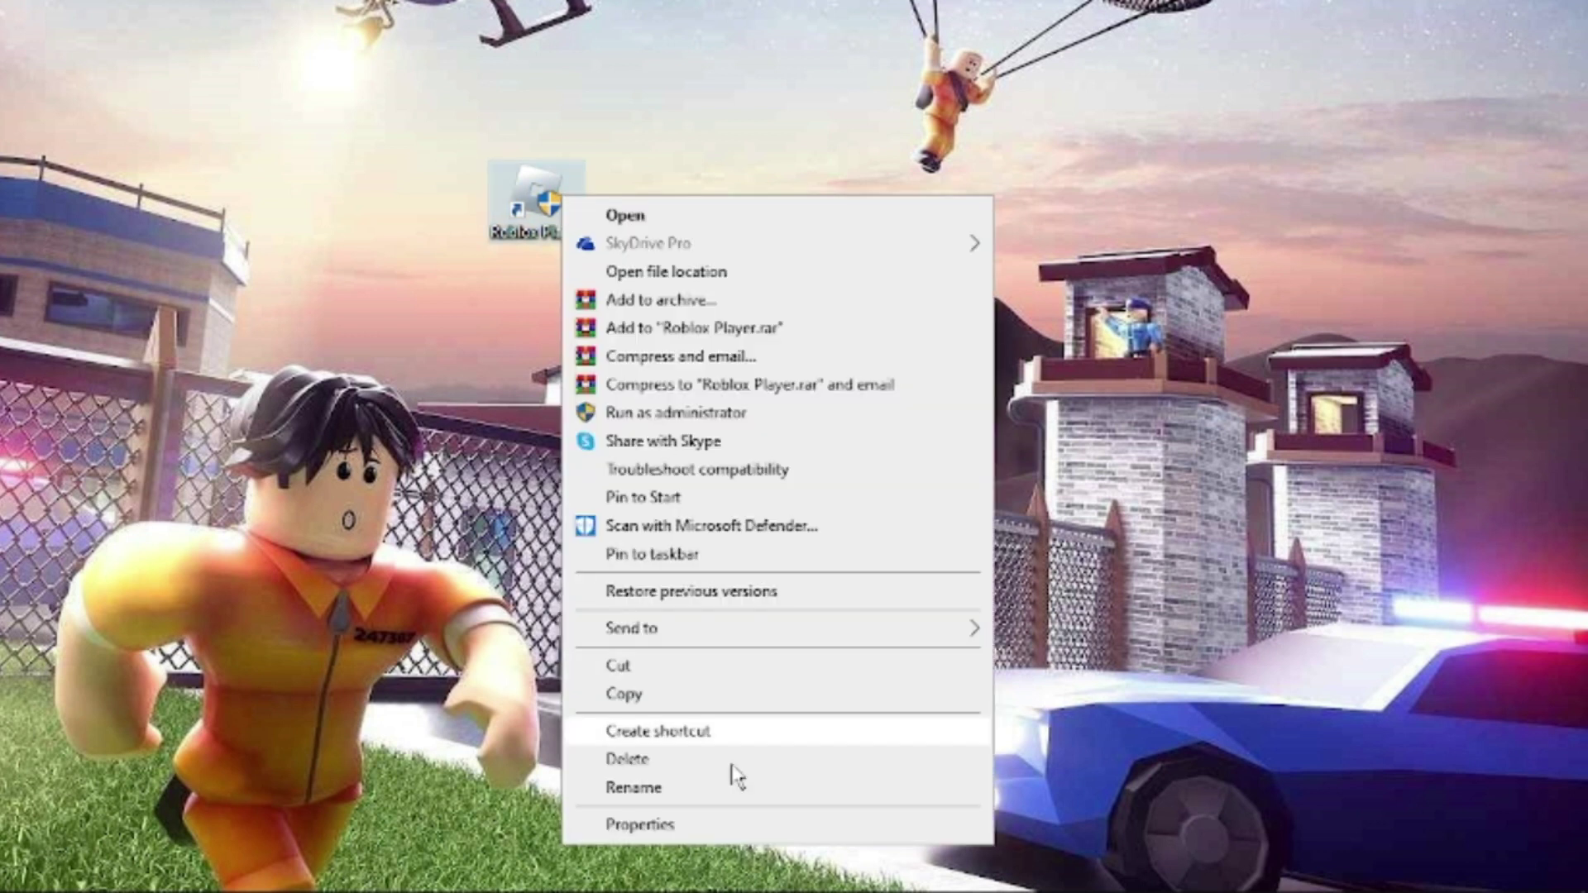
{"action": "left_click", "coordinate": [650, 824]}
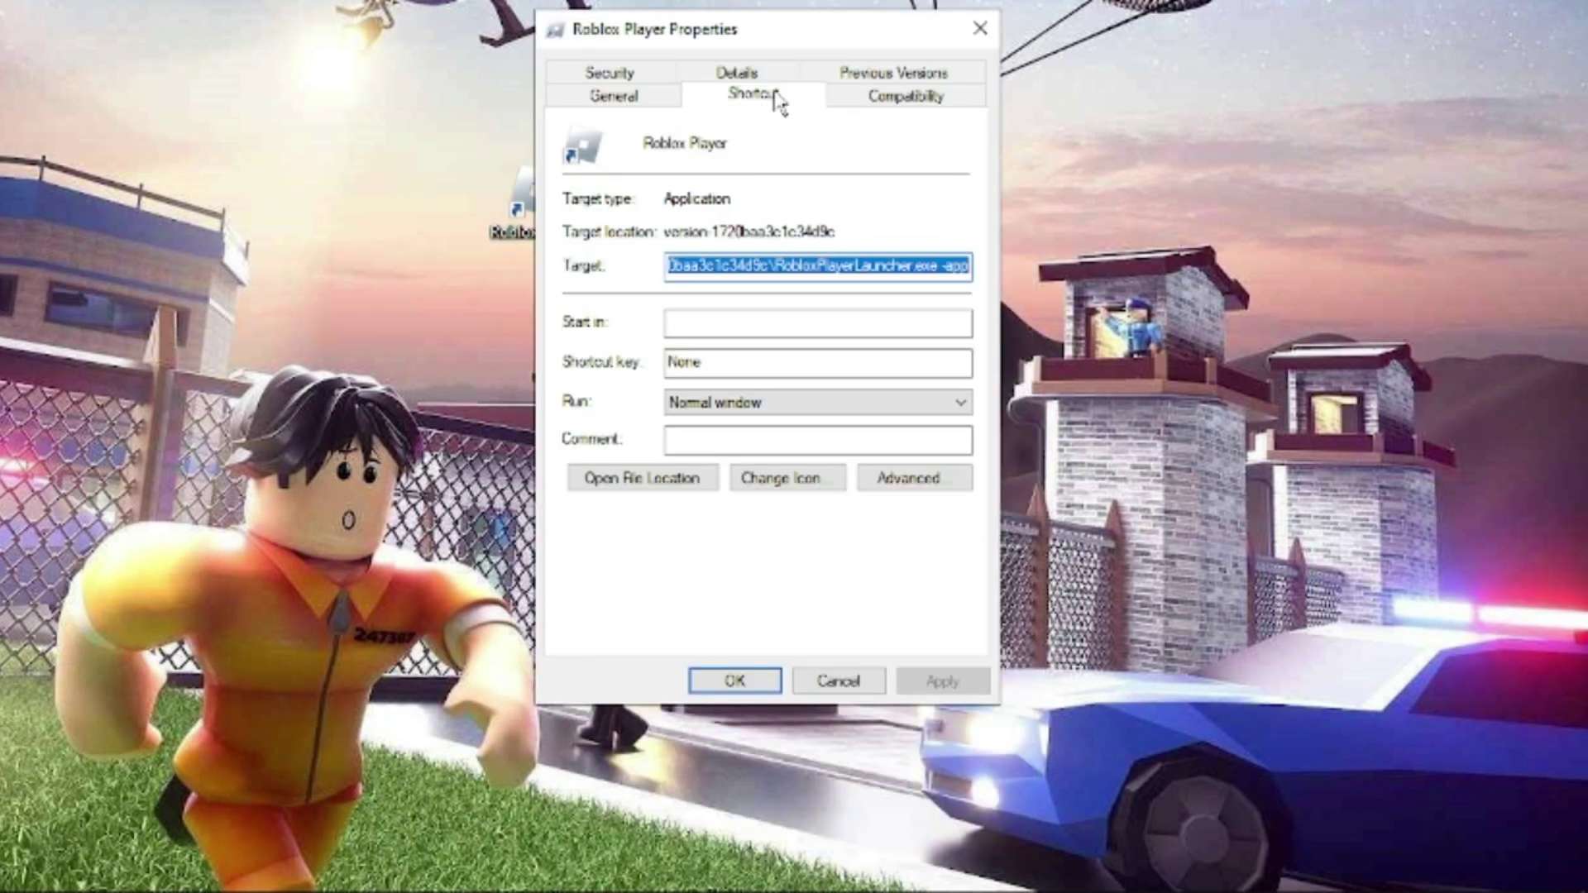
{"action": "left_click", "coordinate": [887, 98]}
{"action": "left_click", "coordinate": [582, 473]}
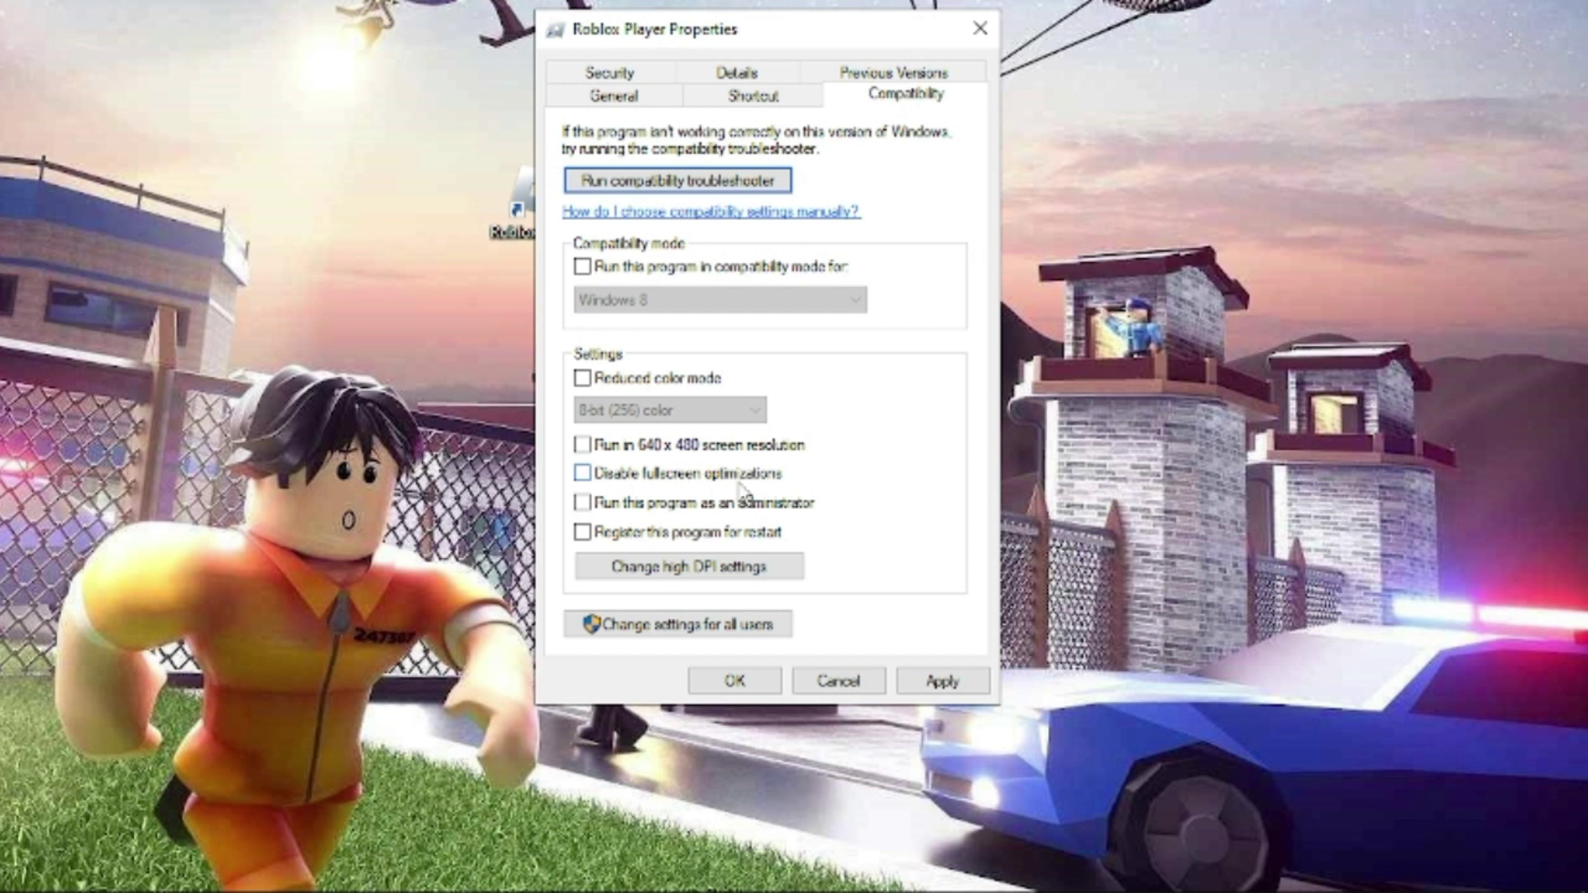
{"action": "left_click", "coordinate": [582, 473]}
{"action": "left_click", "coordinate": [582, 503]}
{"action": "left_click", "coordinate": [943, 679]}
{"action": "left_click", "coordinate": [735, 680]}
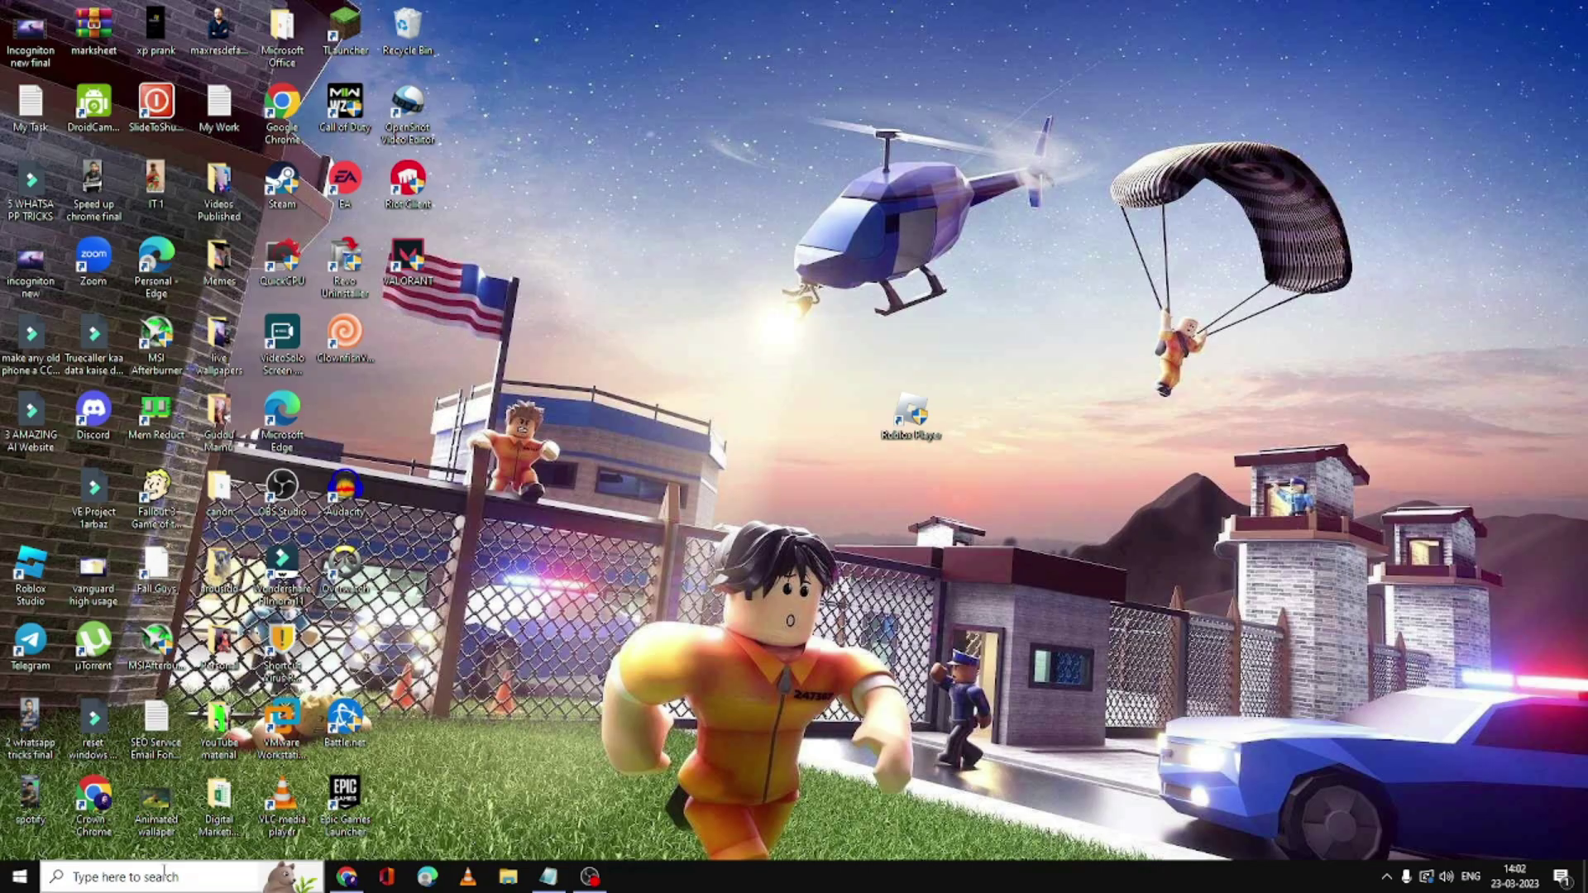
Open Command Prompt as administrator and run ipconfig /flushdns
{"action": "left_click", "coordinate": [162, 870]}
{"action": "type", "text": "cmd"}
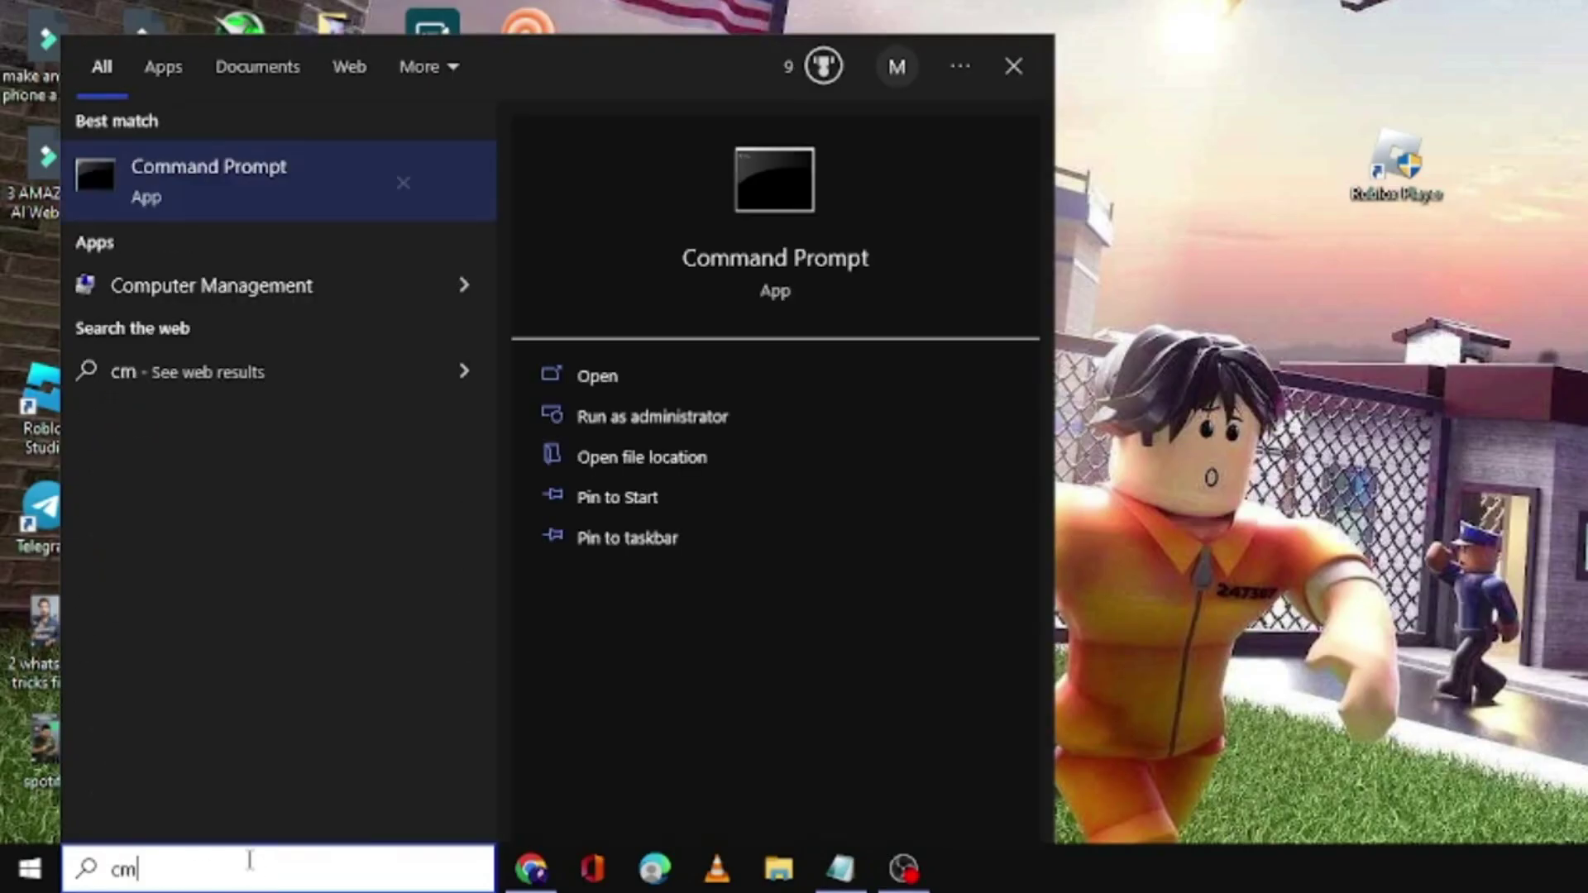
{"action": "right_click", "coordinate": [360, 176]}
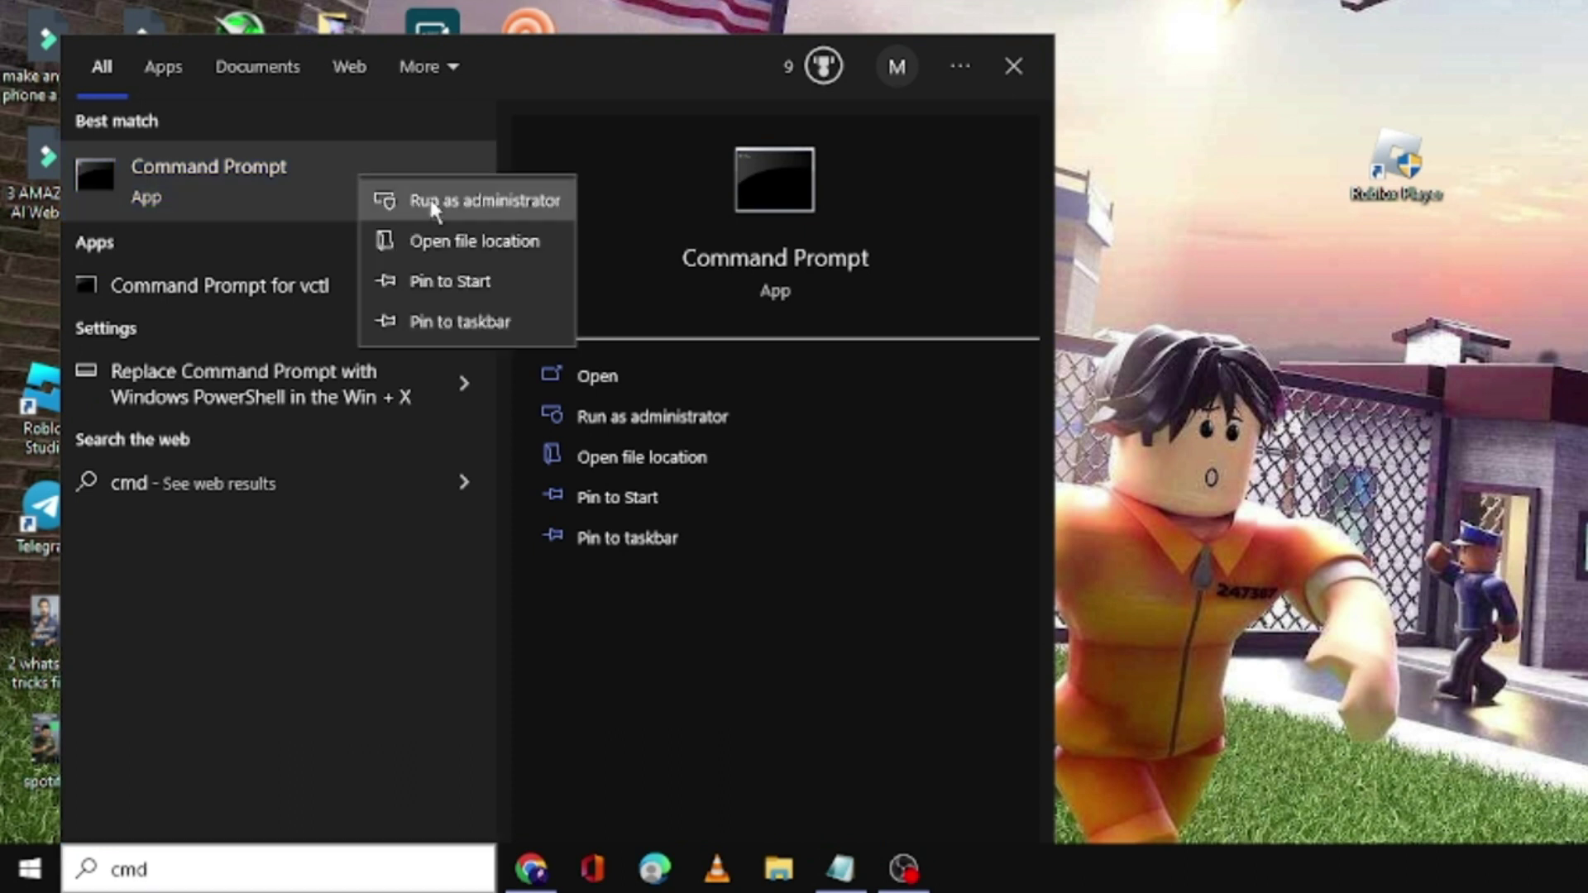
{"action": "left_click", "coordinate": [467, 202]}
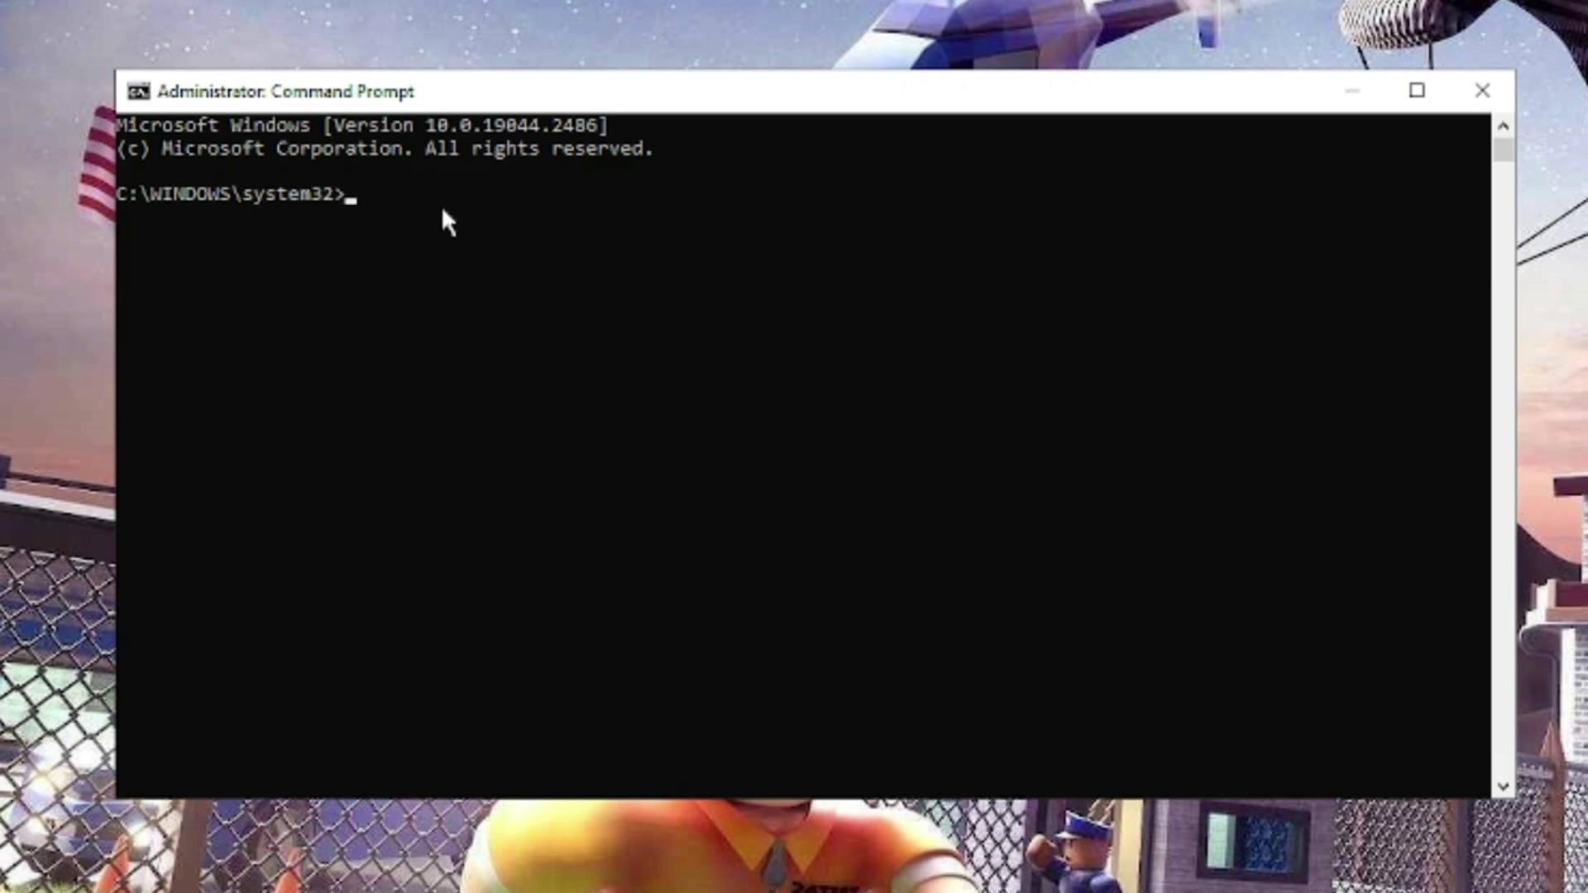
{"action": "type", "text": "ipconfig"}
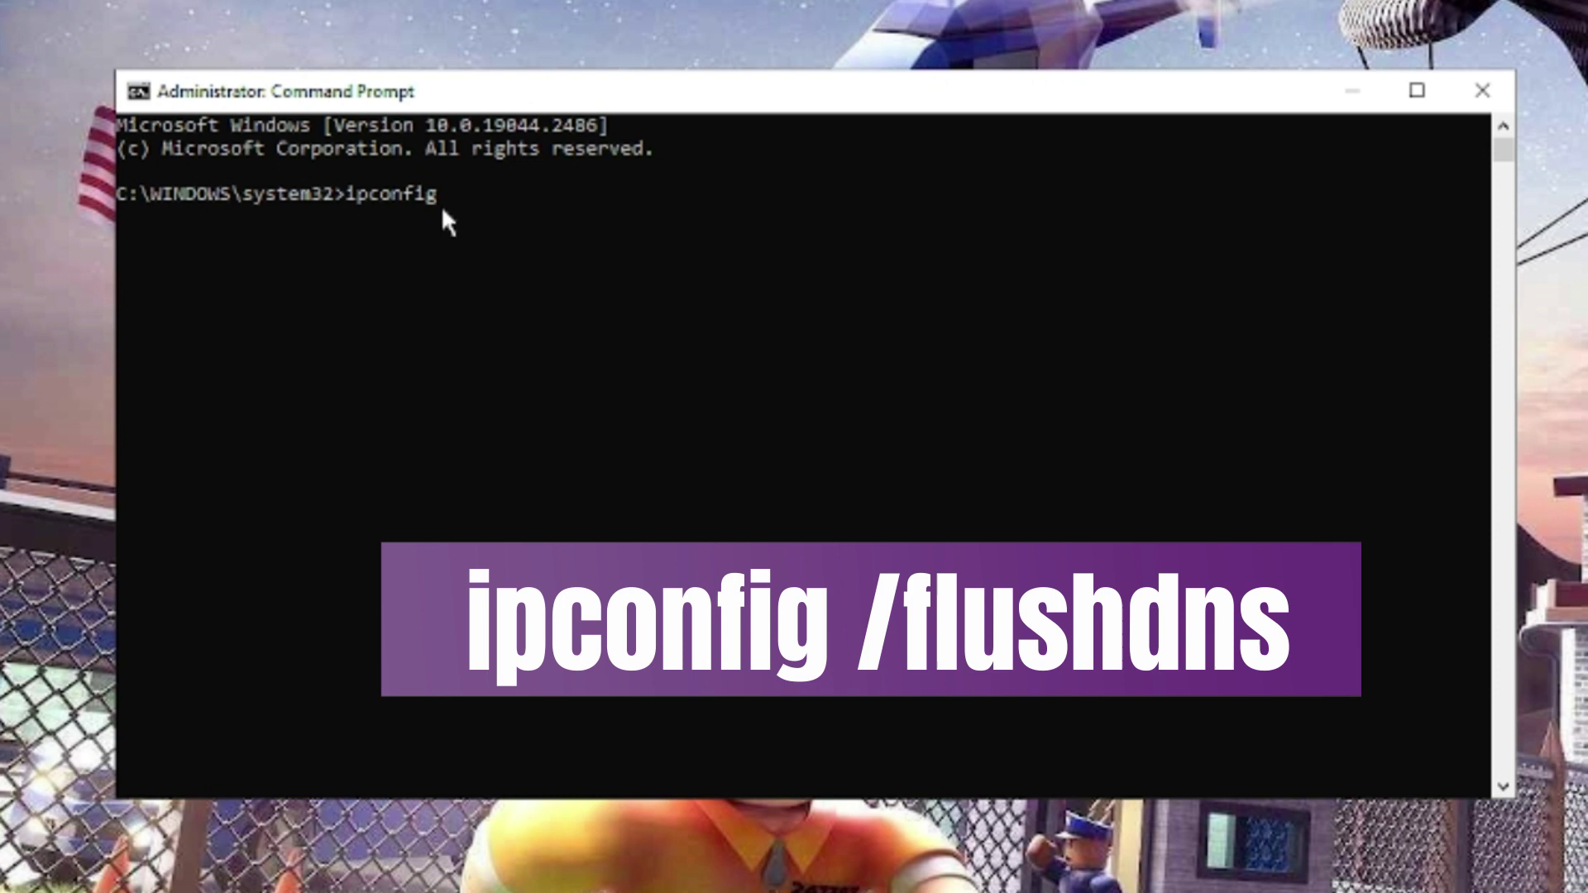
{"action": "type", "text": " /flushdns"}
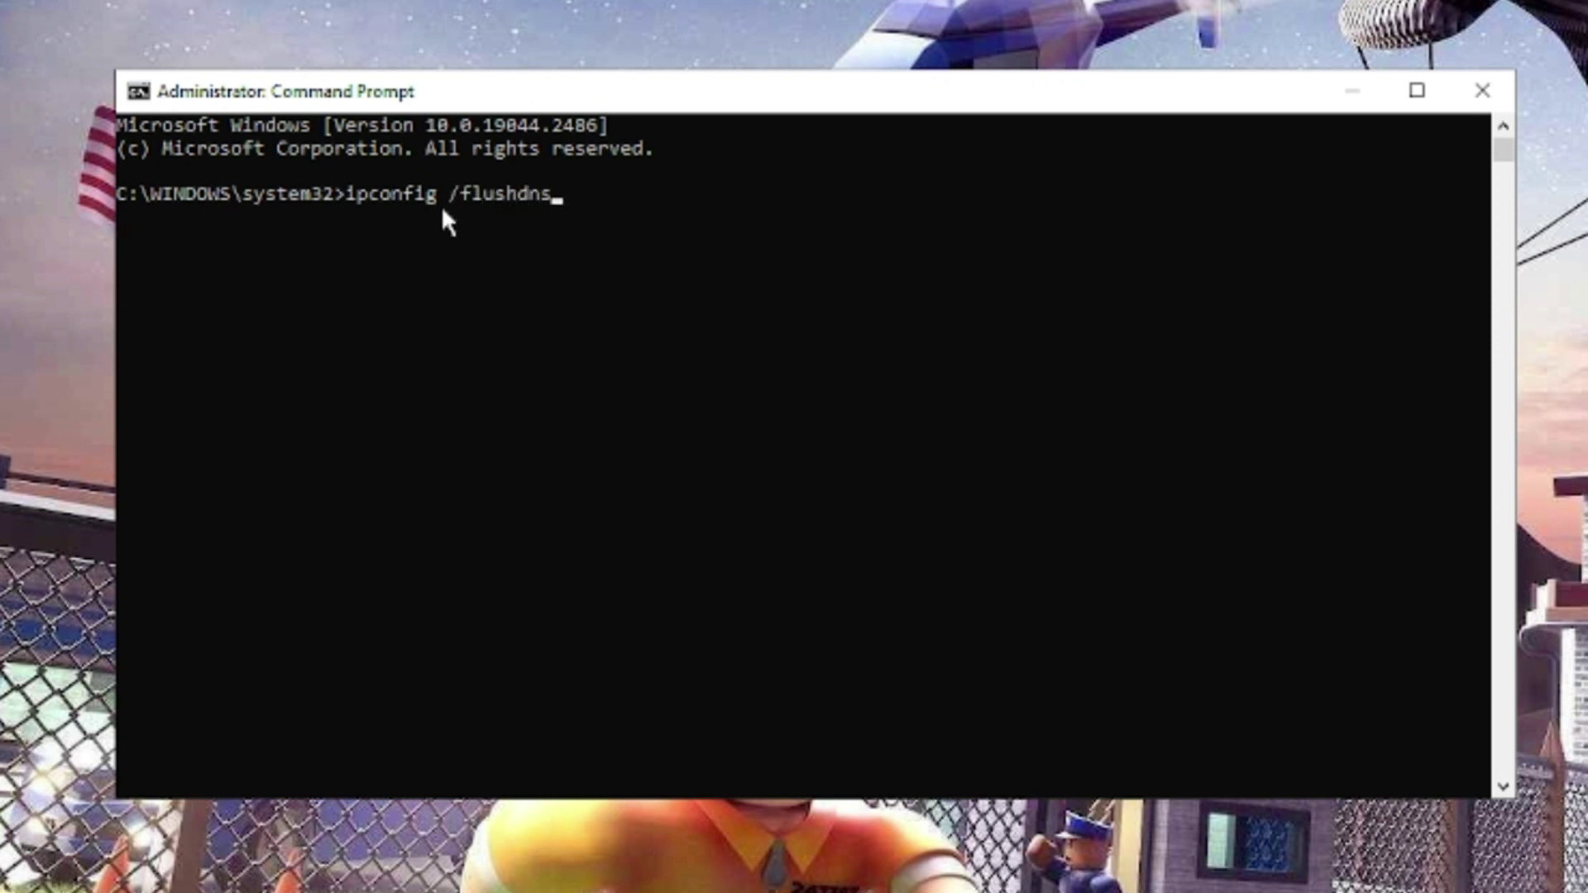
{"action": "key", "text": "Return"}
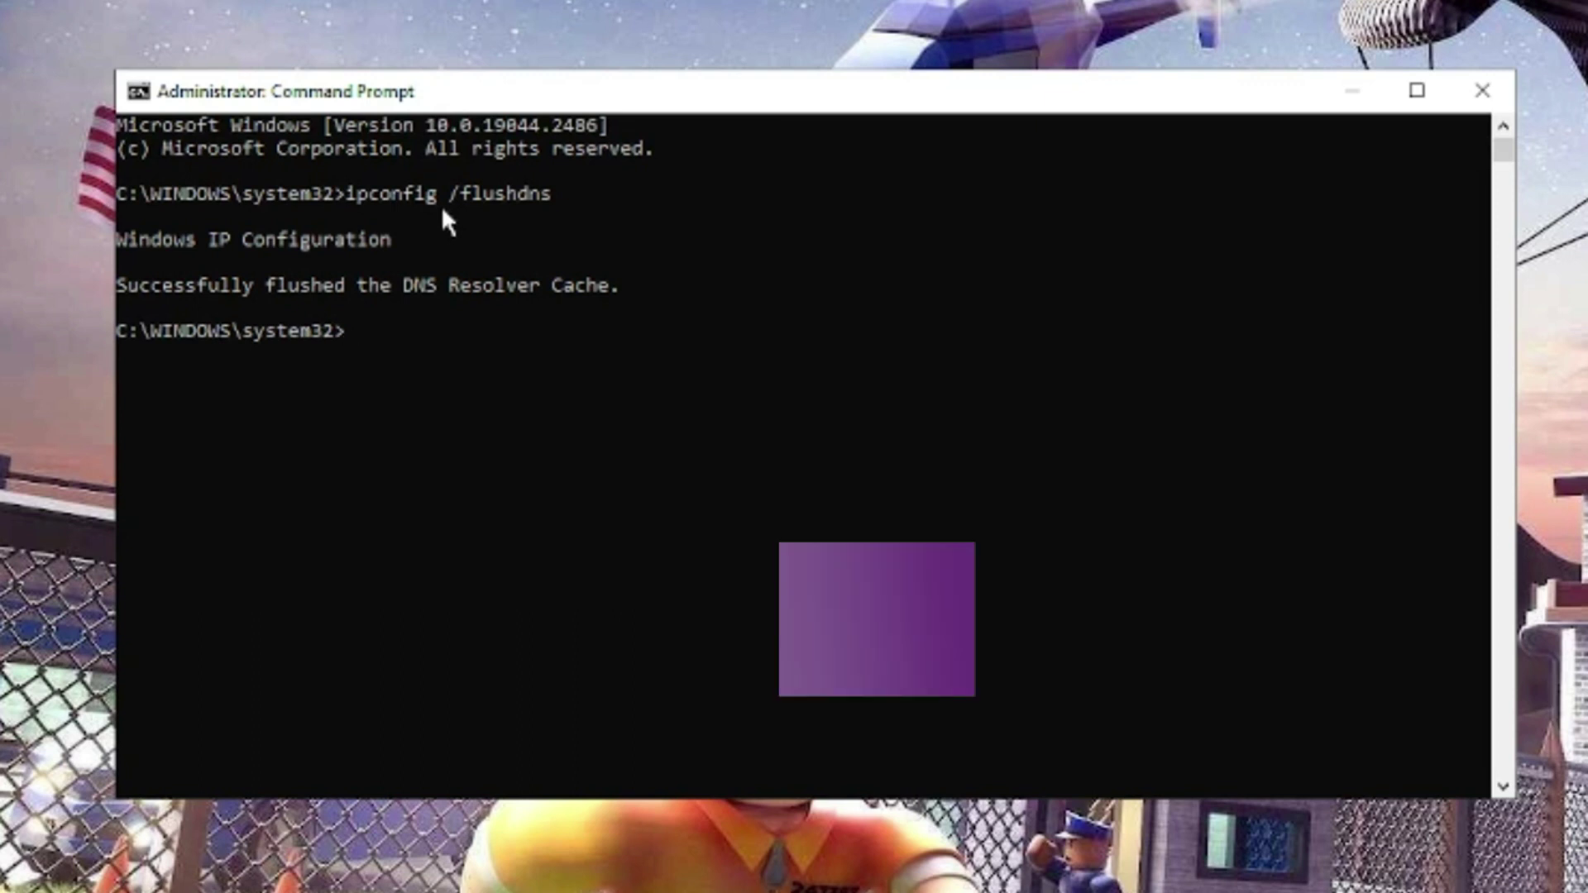
Run netsh winsock reset and netsh int ip reset, then close Command Prompt
{"action": "type", "text": "netsh wins"}
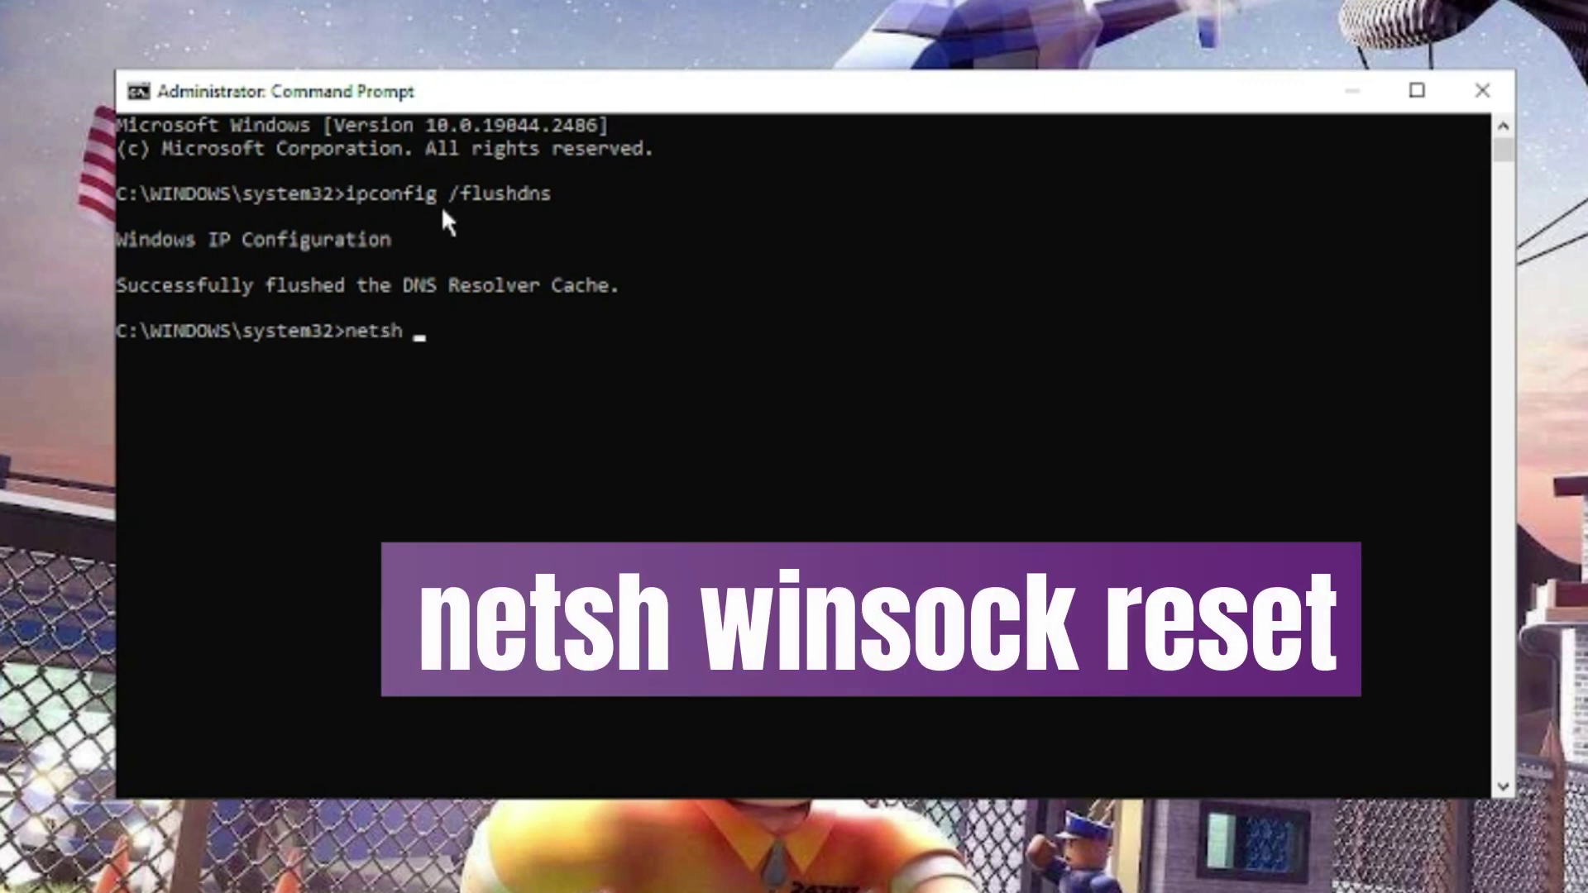
{"action": "type", "text": "ock reset"}
{"action": "key", "text": "Return"}
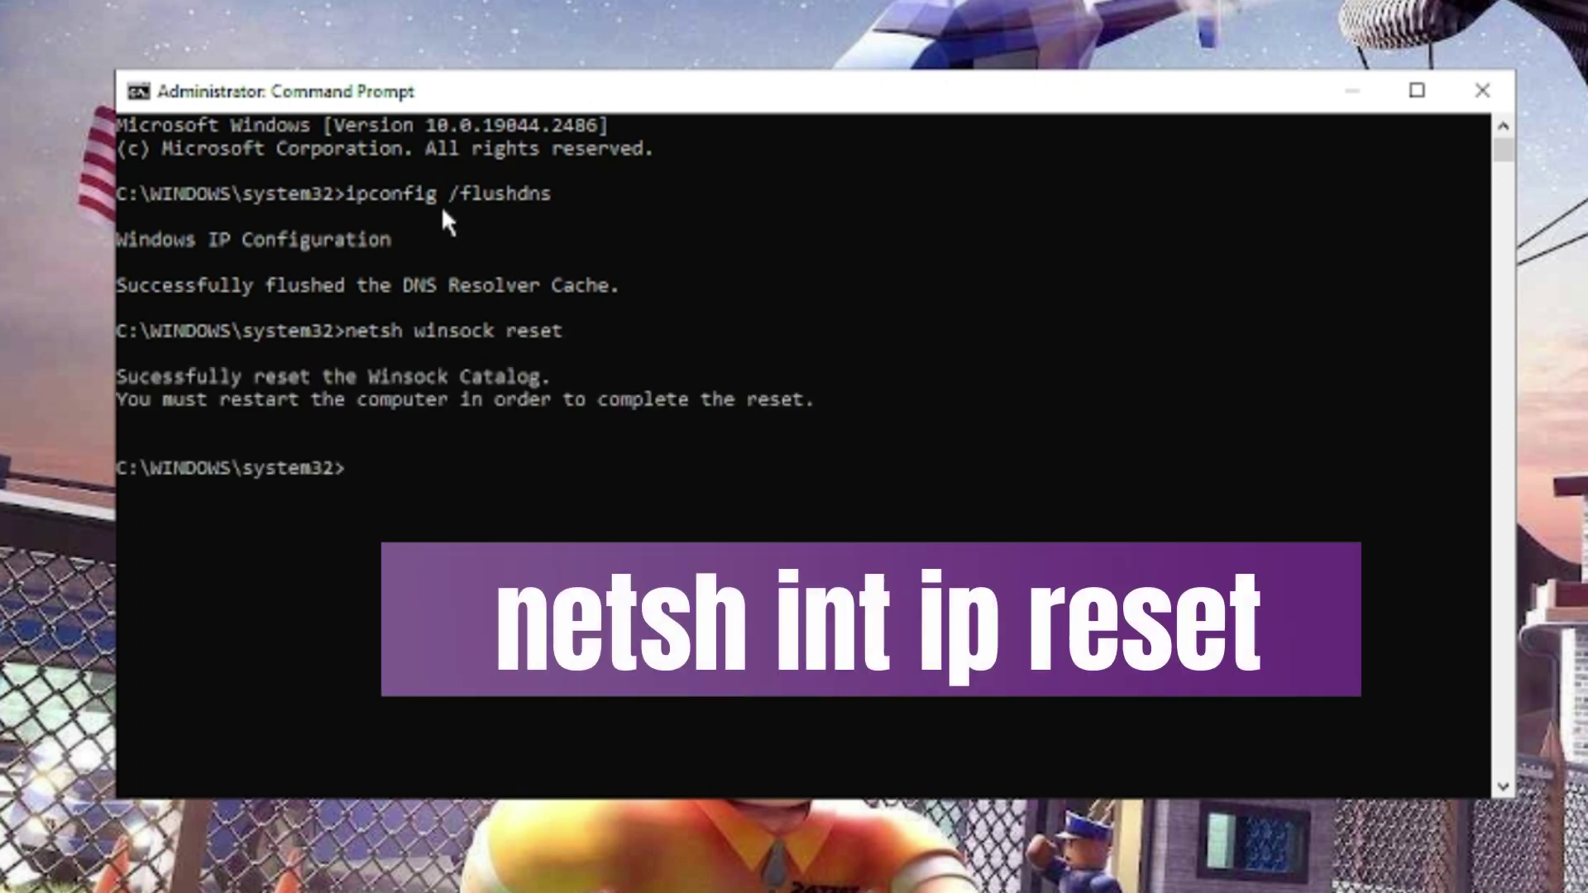
{"action": "type", "text": "netsh int ip[ "}
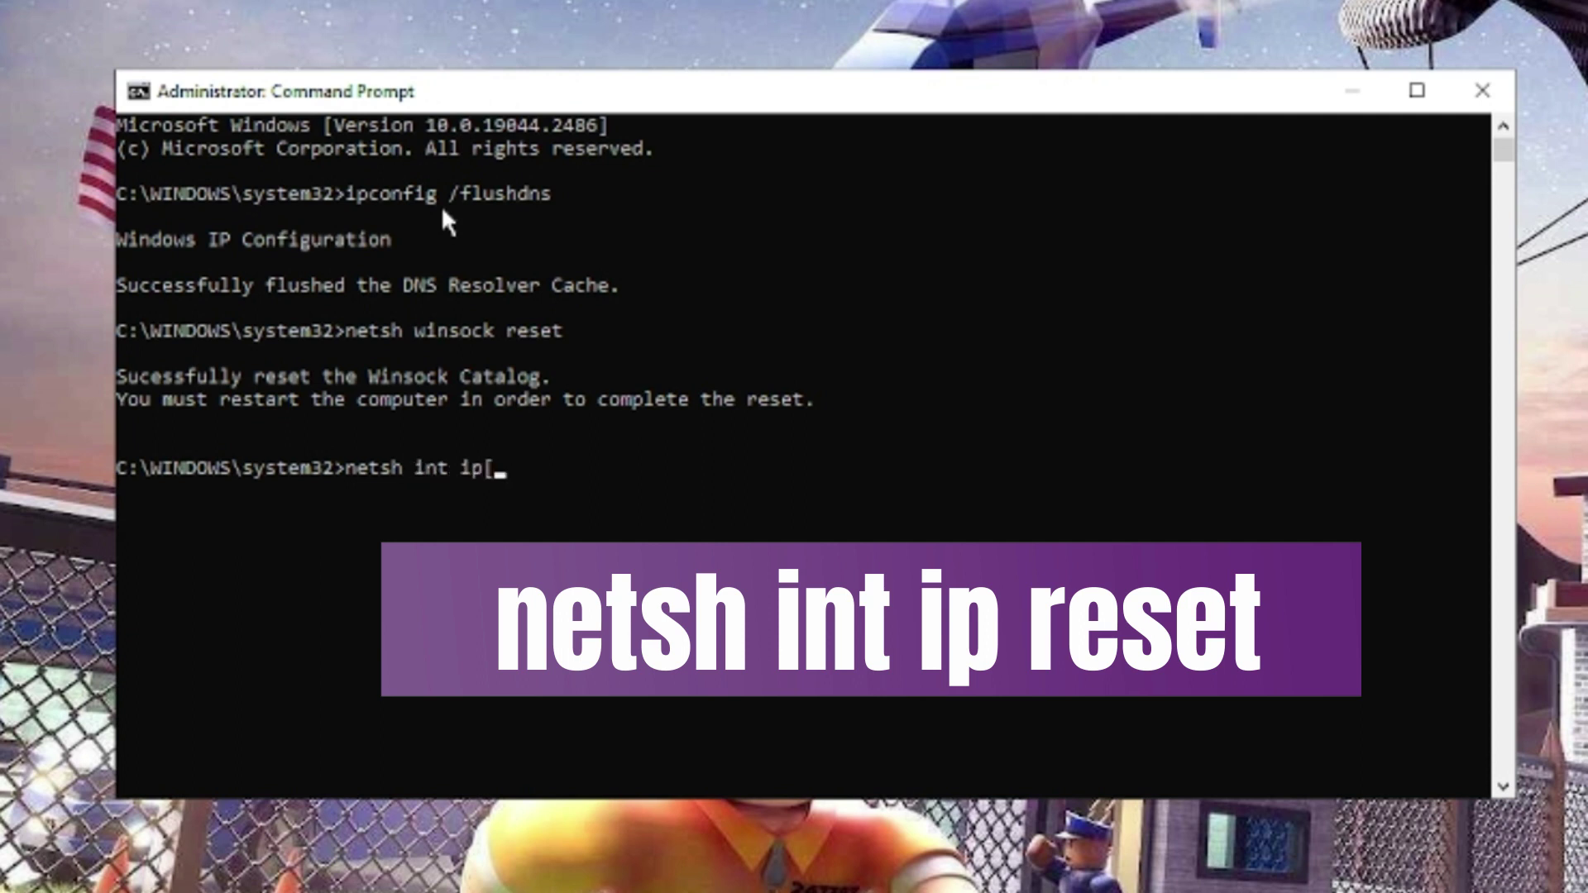
{"action": "type", "text": "r"}
{"action": "key", "text": "BackSpace"}
{"action": "key", "text": "BackSpace"}
{"action": "key", "text": "BackSpace"}
{"action": "type", "text": "reset"}
{"action": "key", "text": "Return"}
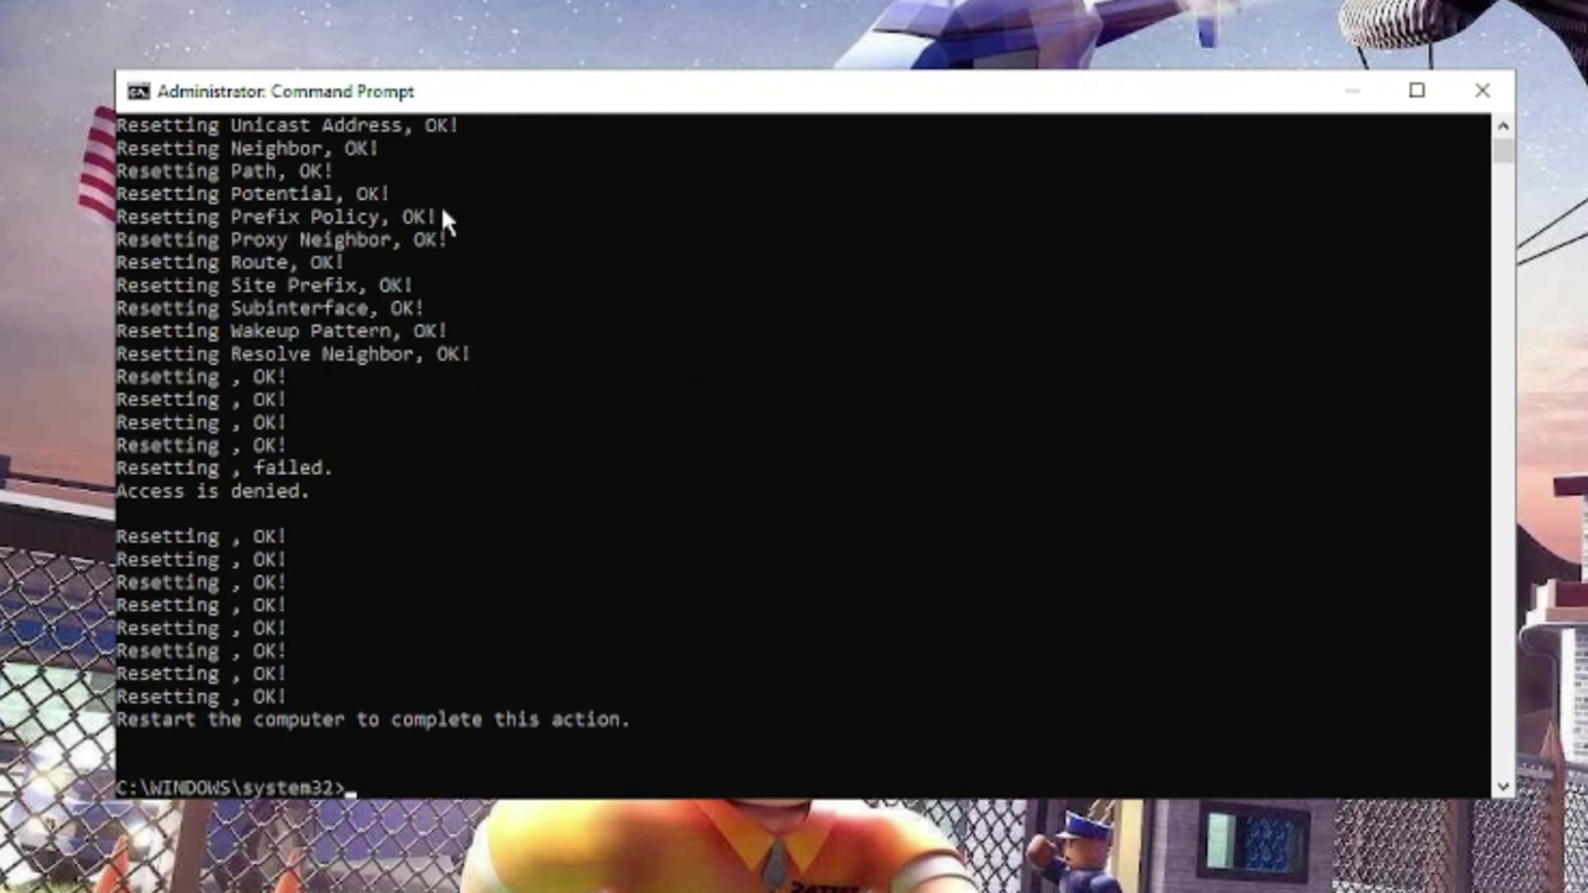
{"action": "left_click", "coordinate": [1490, 83]}
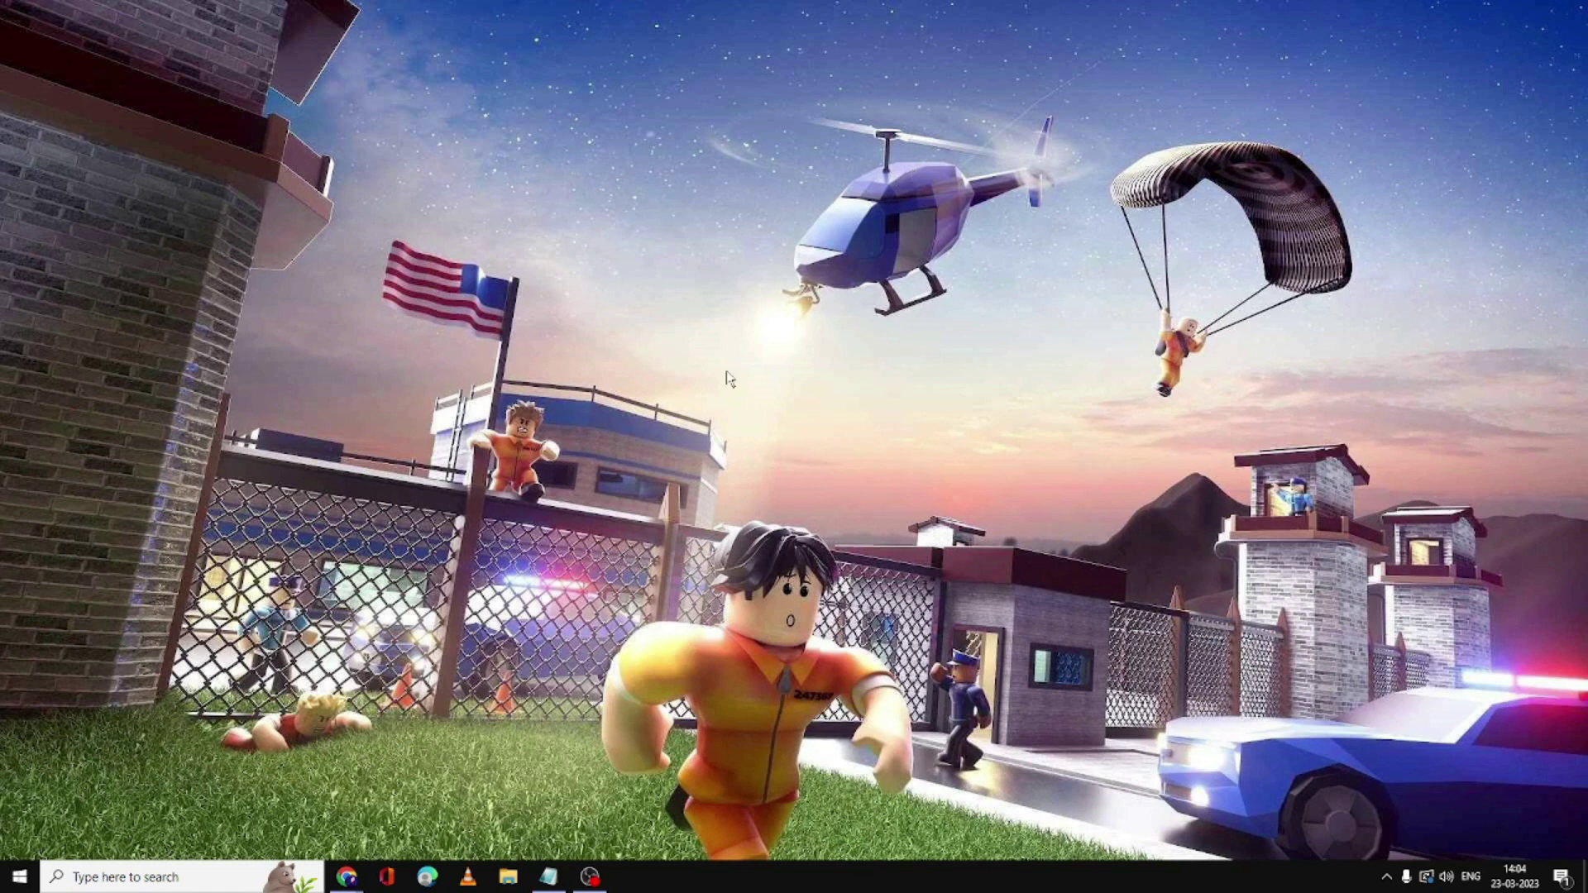
Open Revo Uninstaller's FREE DOWNLOADS page in Chrome, then launch the installed Revo Uninstaller
{"action": "mouse_move", "coordinate": [368, 875]}
{"action": "left_click", "coordinate": [417, 838]}
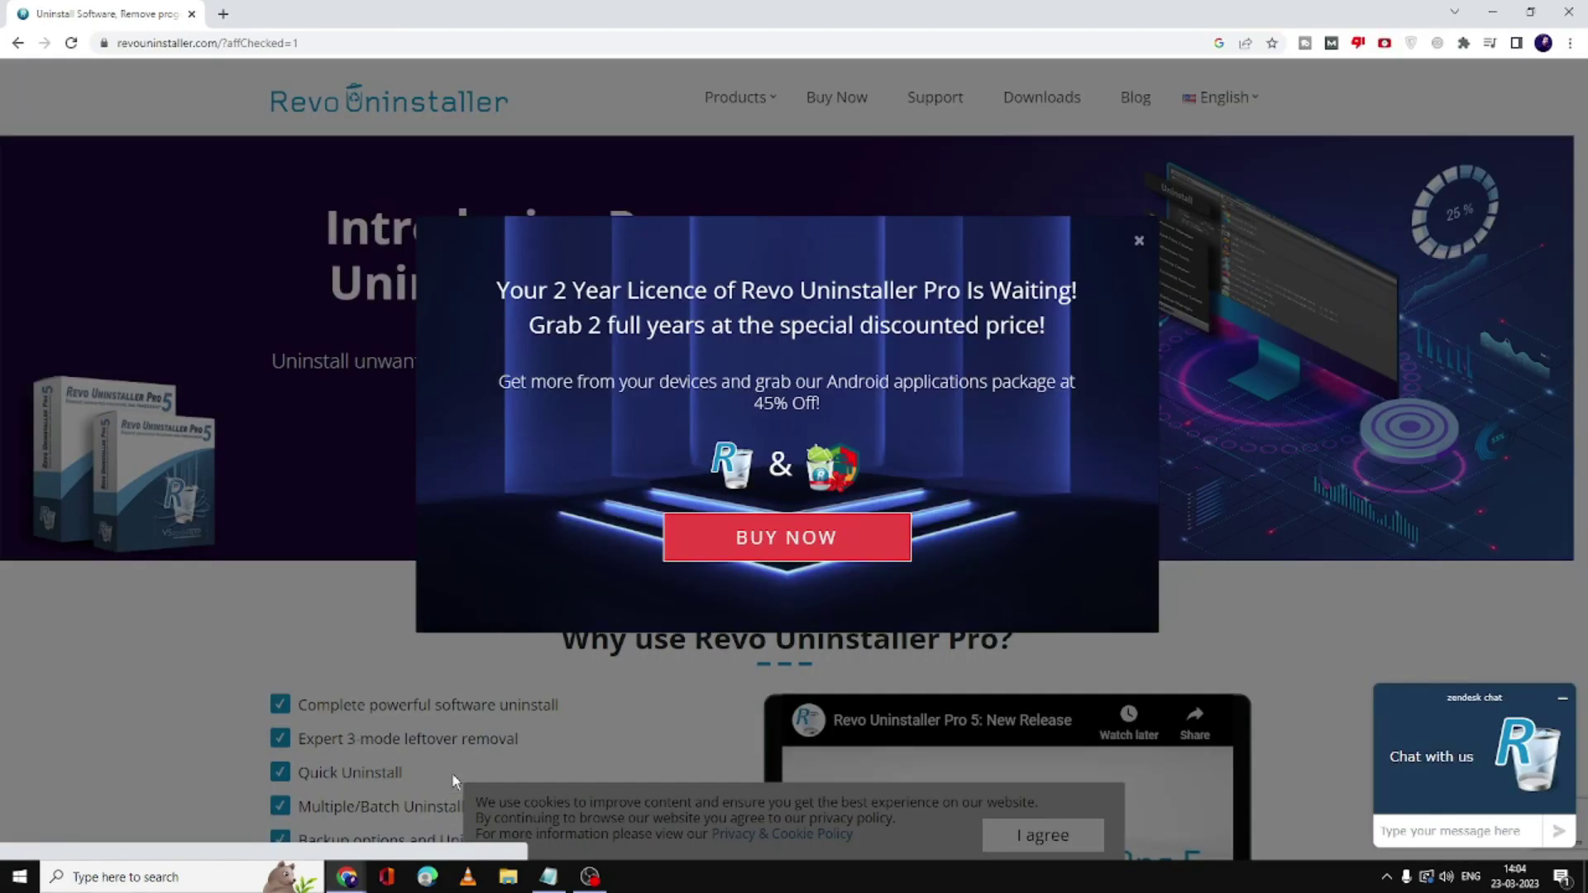
{"action": "left_click", "coordinate": [1139, 241]}
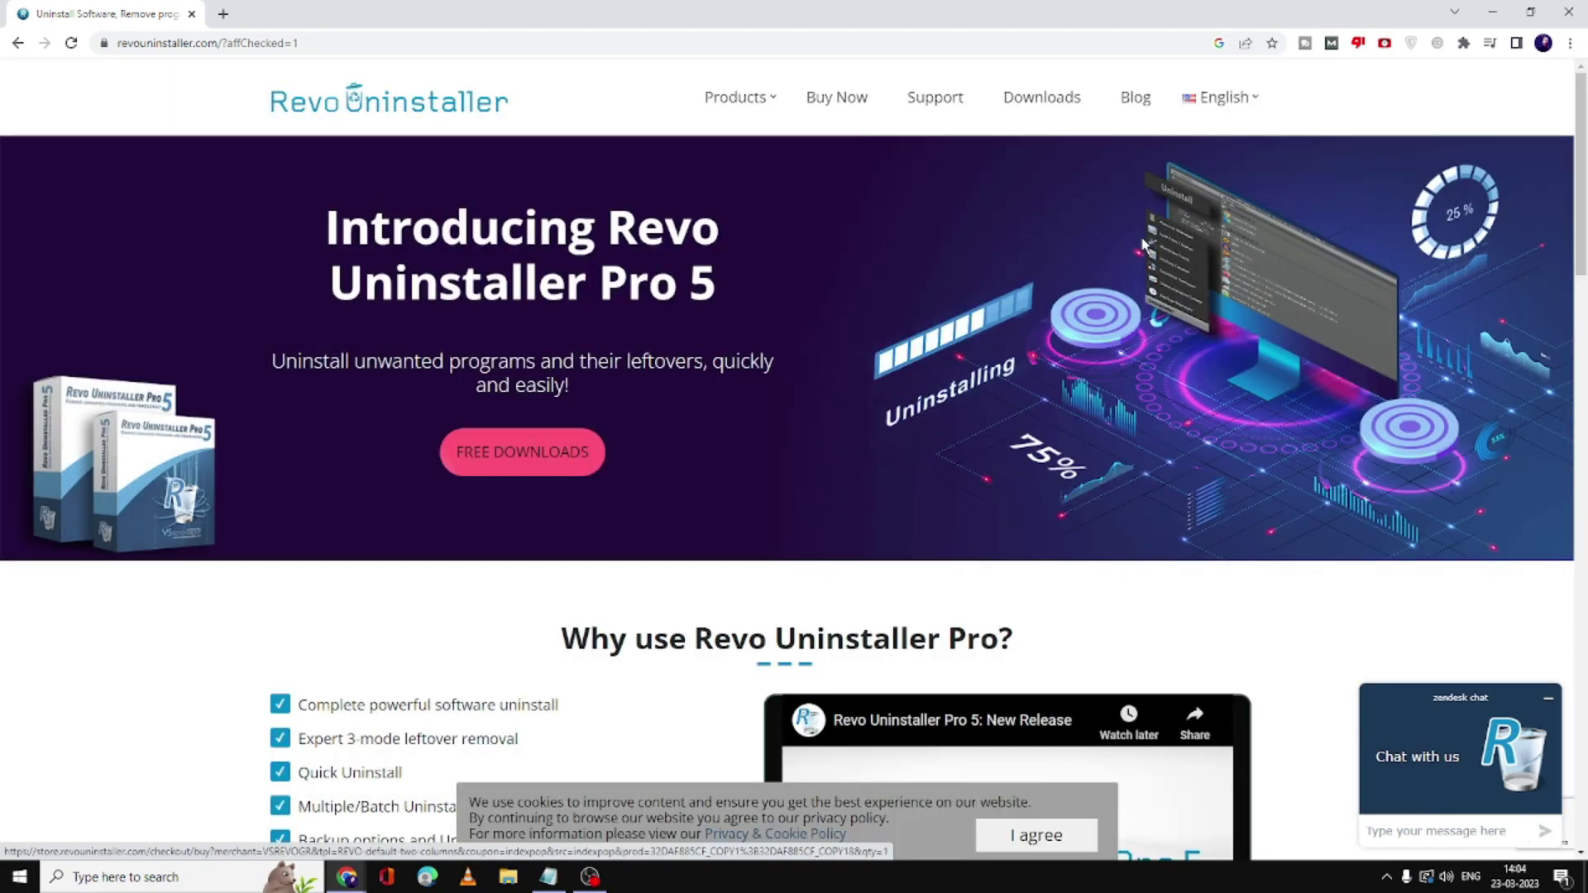
{"action": "left_click", "coordinate": [522, 459]}
{"action": "scroll", "coordinate": [522, 460], "scroll_direction": "down", "scroll_amount": 4}
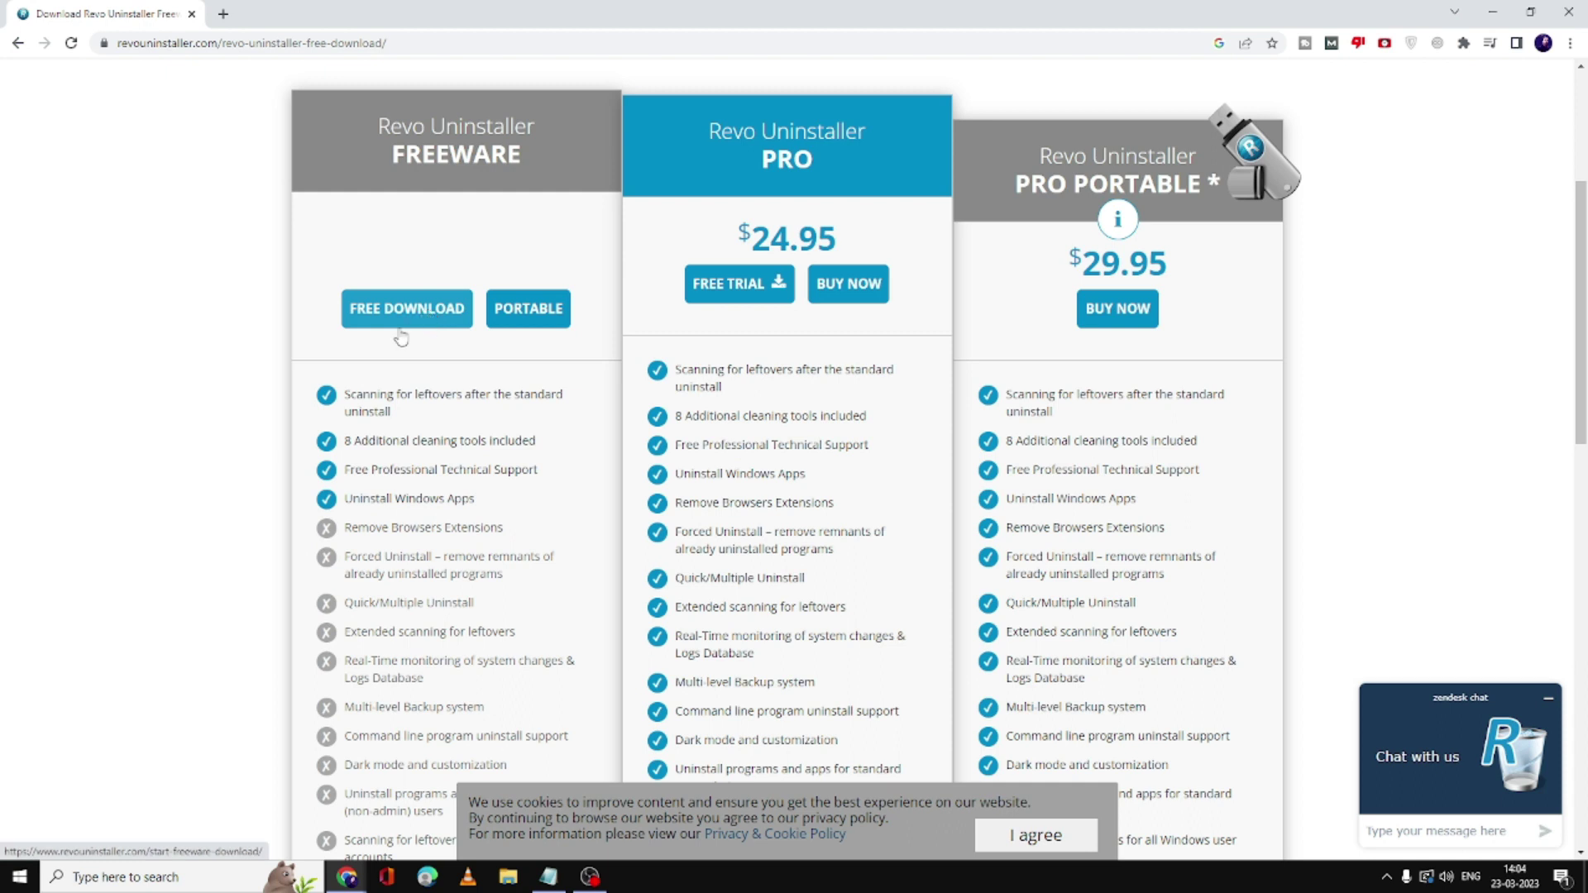
{"action": "left_click", "coordinate": [19, 876]}
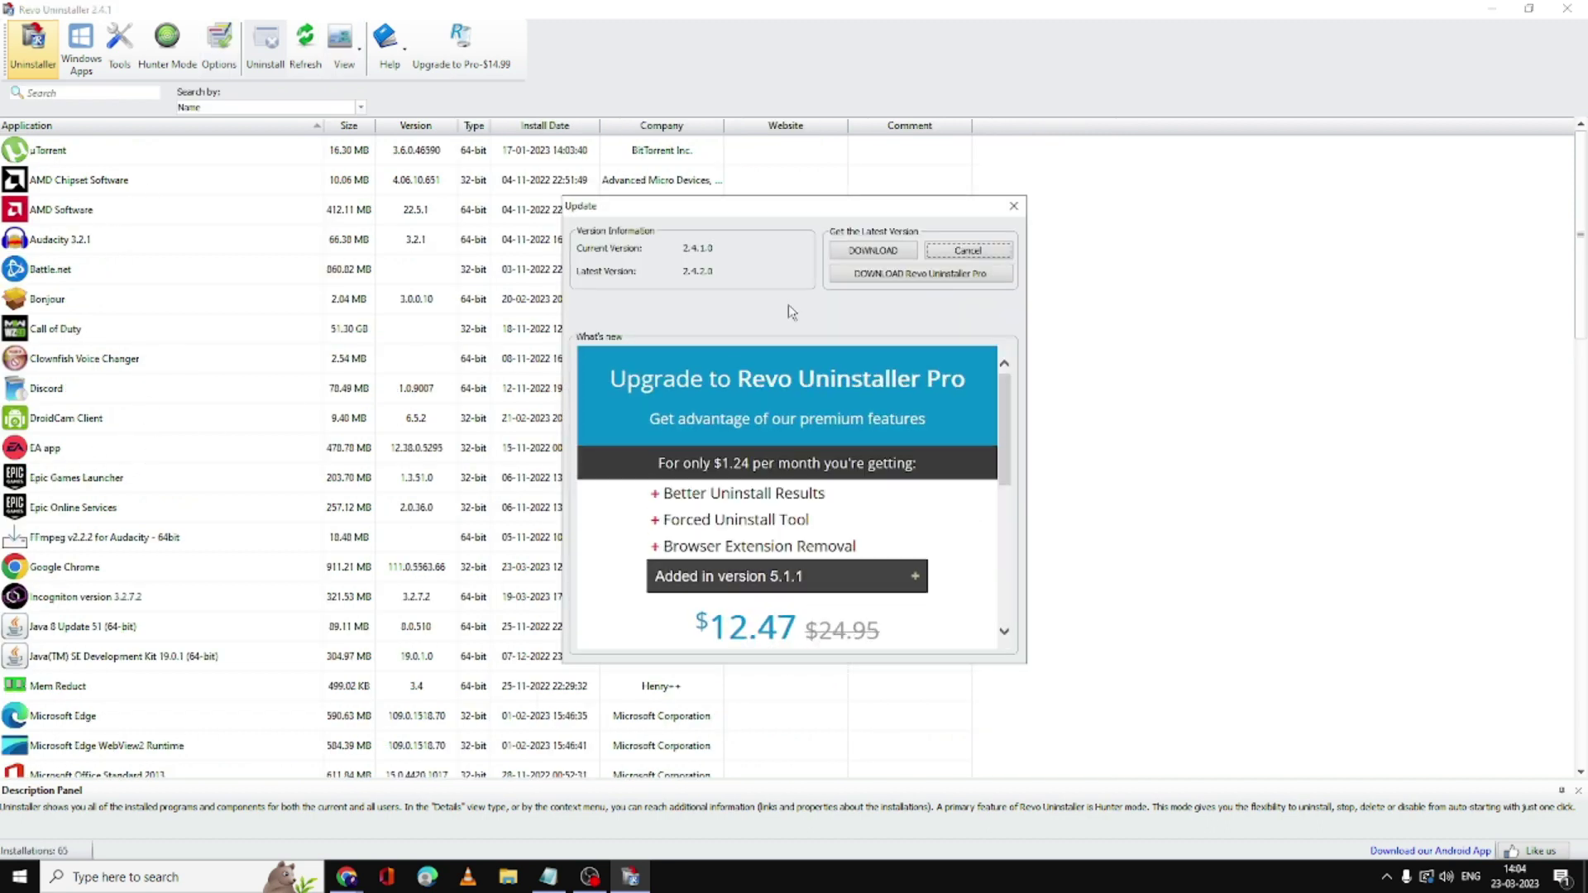
Uninstall Roblox Player for ASUS with Make a System Restore Point unticked
{"action": "left_click", "coordinate": [1013, 206]}
{"action": "scroll", "coordinate": [124, 280], "scroll_direction": "down", "scroll_amount": 10}
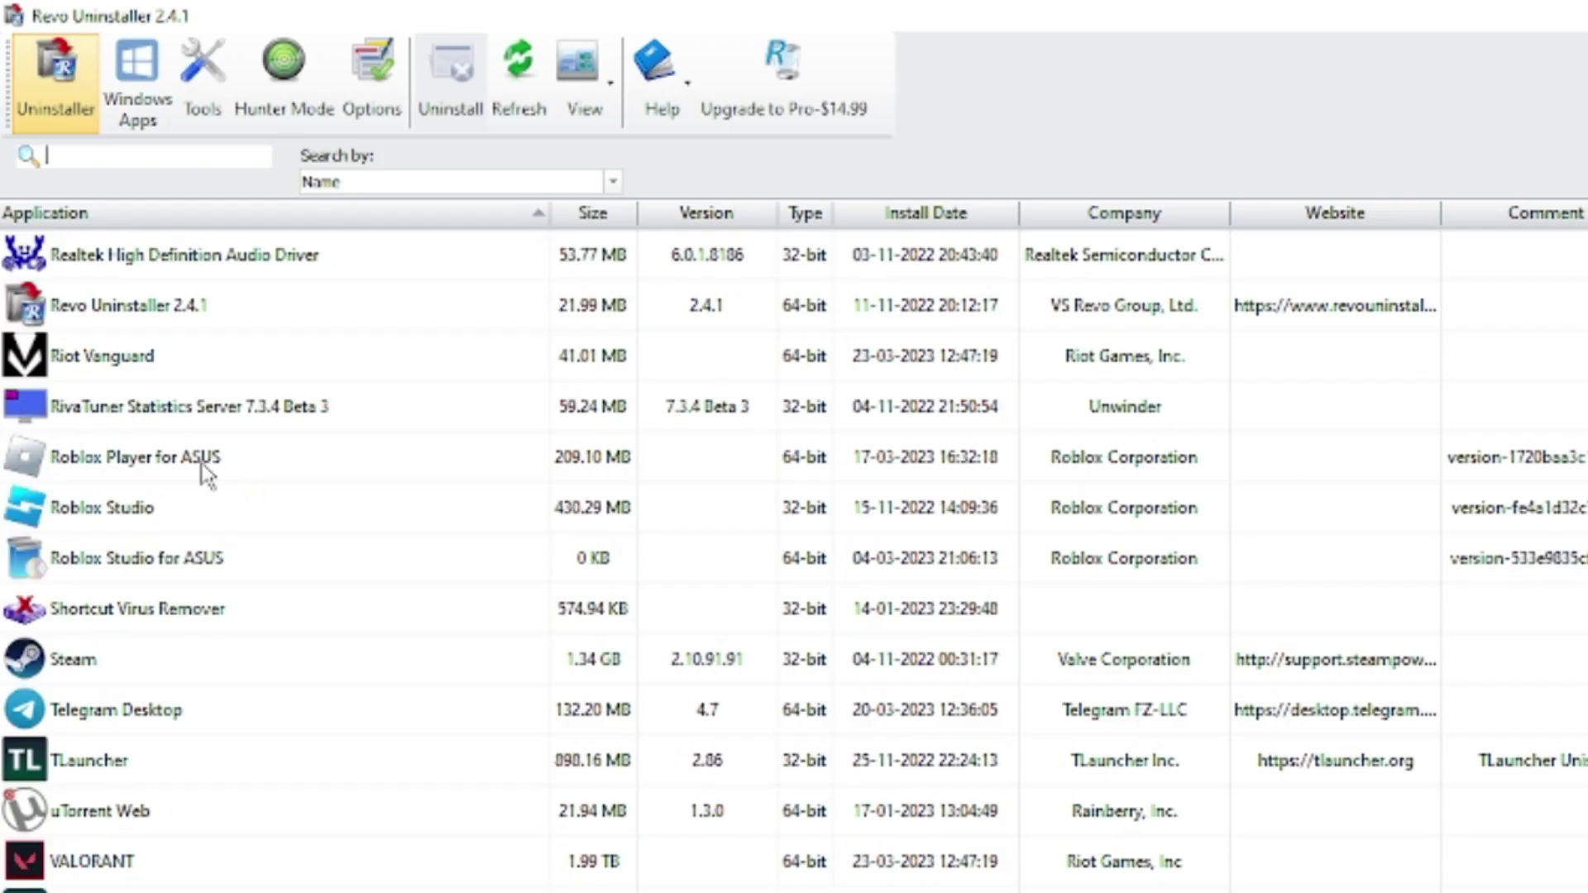
{"action": "left_click", "coordinate": [205, 464]}
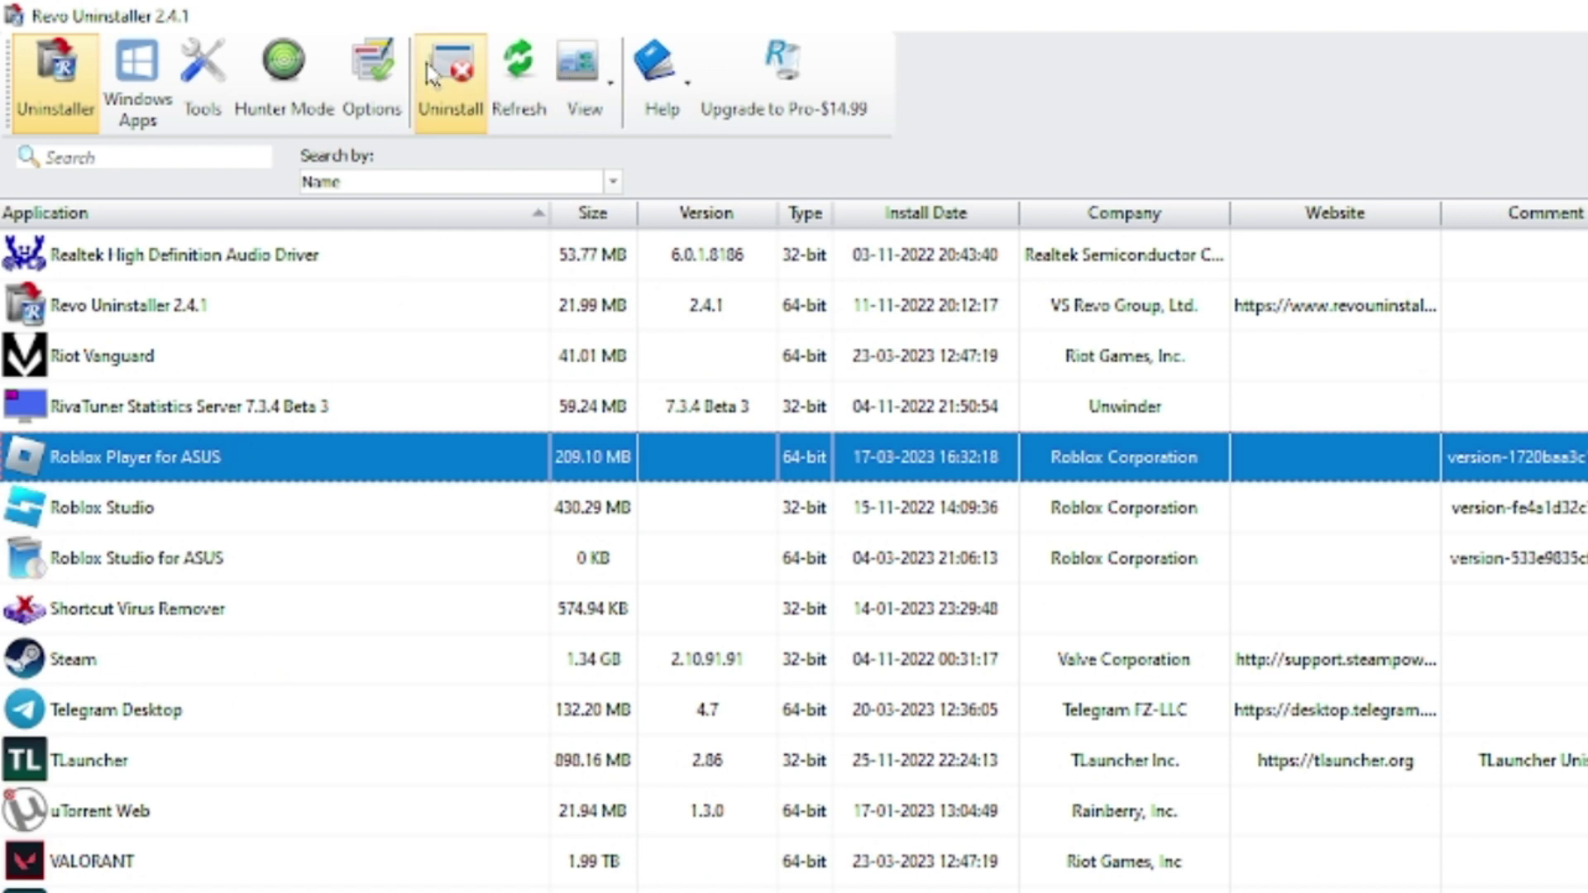
{"action": "left_click", "coordinate": [451, 107]}
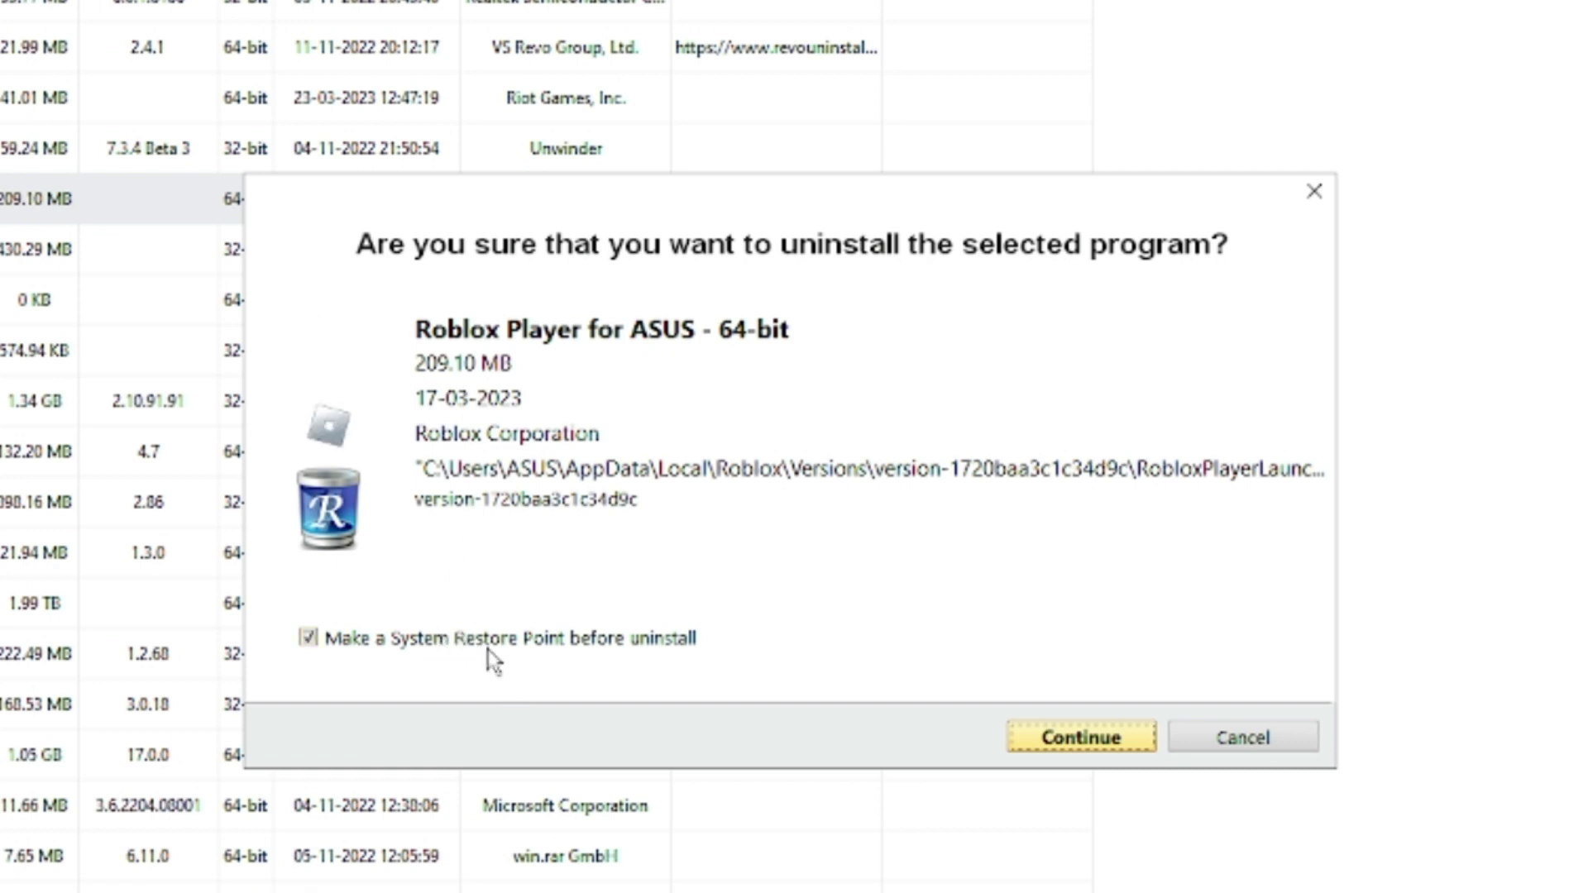
{"action": "left_click", "coordinate": [436, 641]}
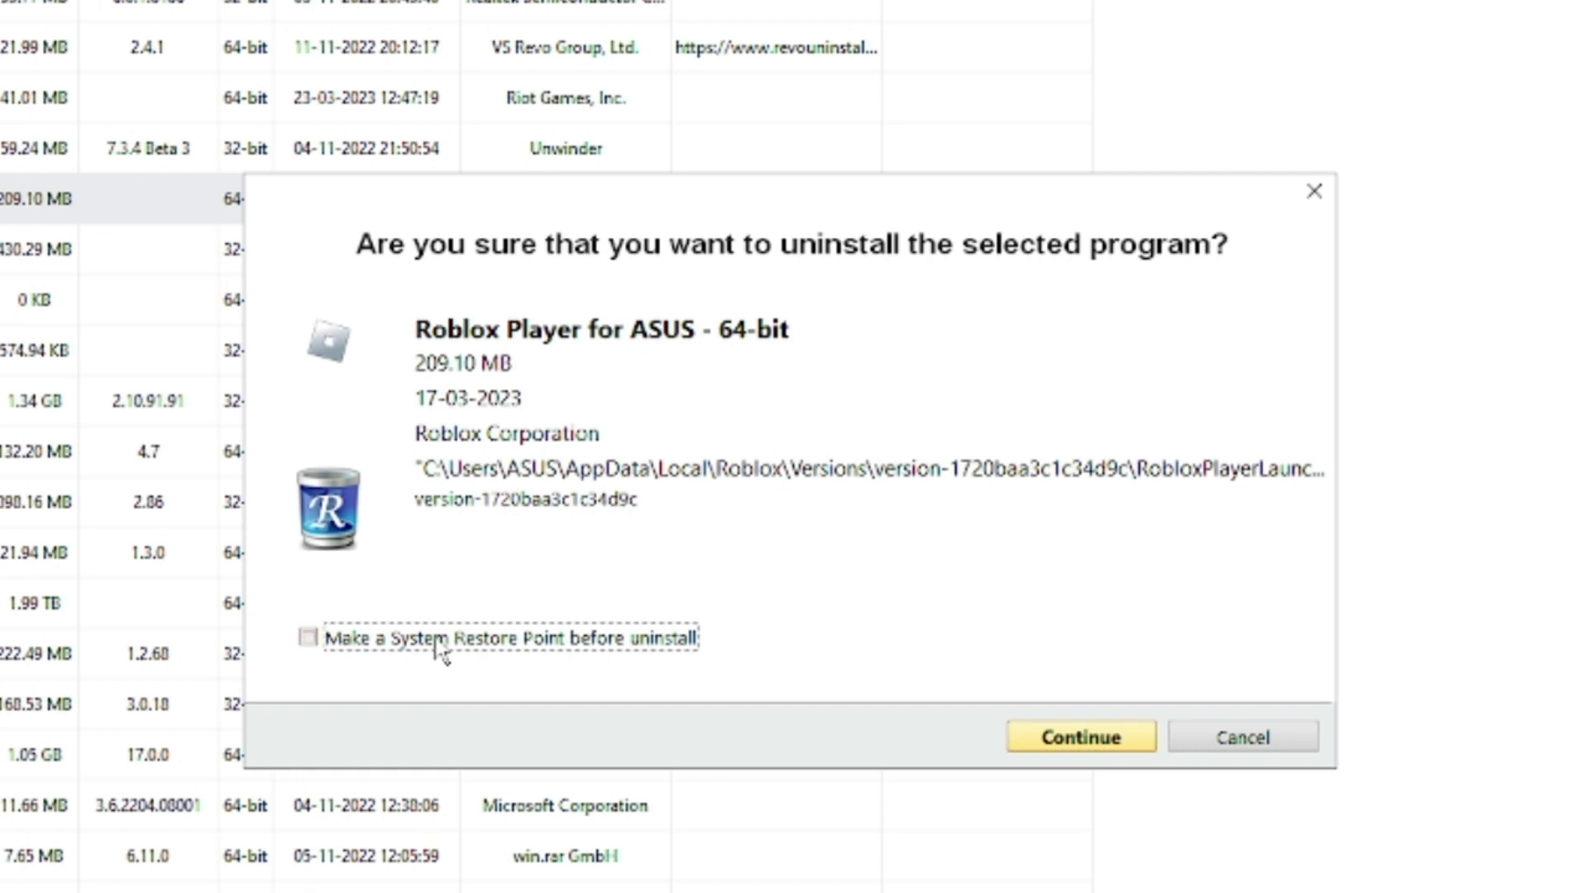
{"action": "left_click", "coordinate": [1055, 741]}
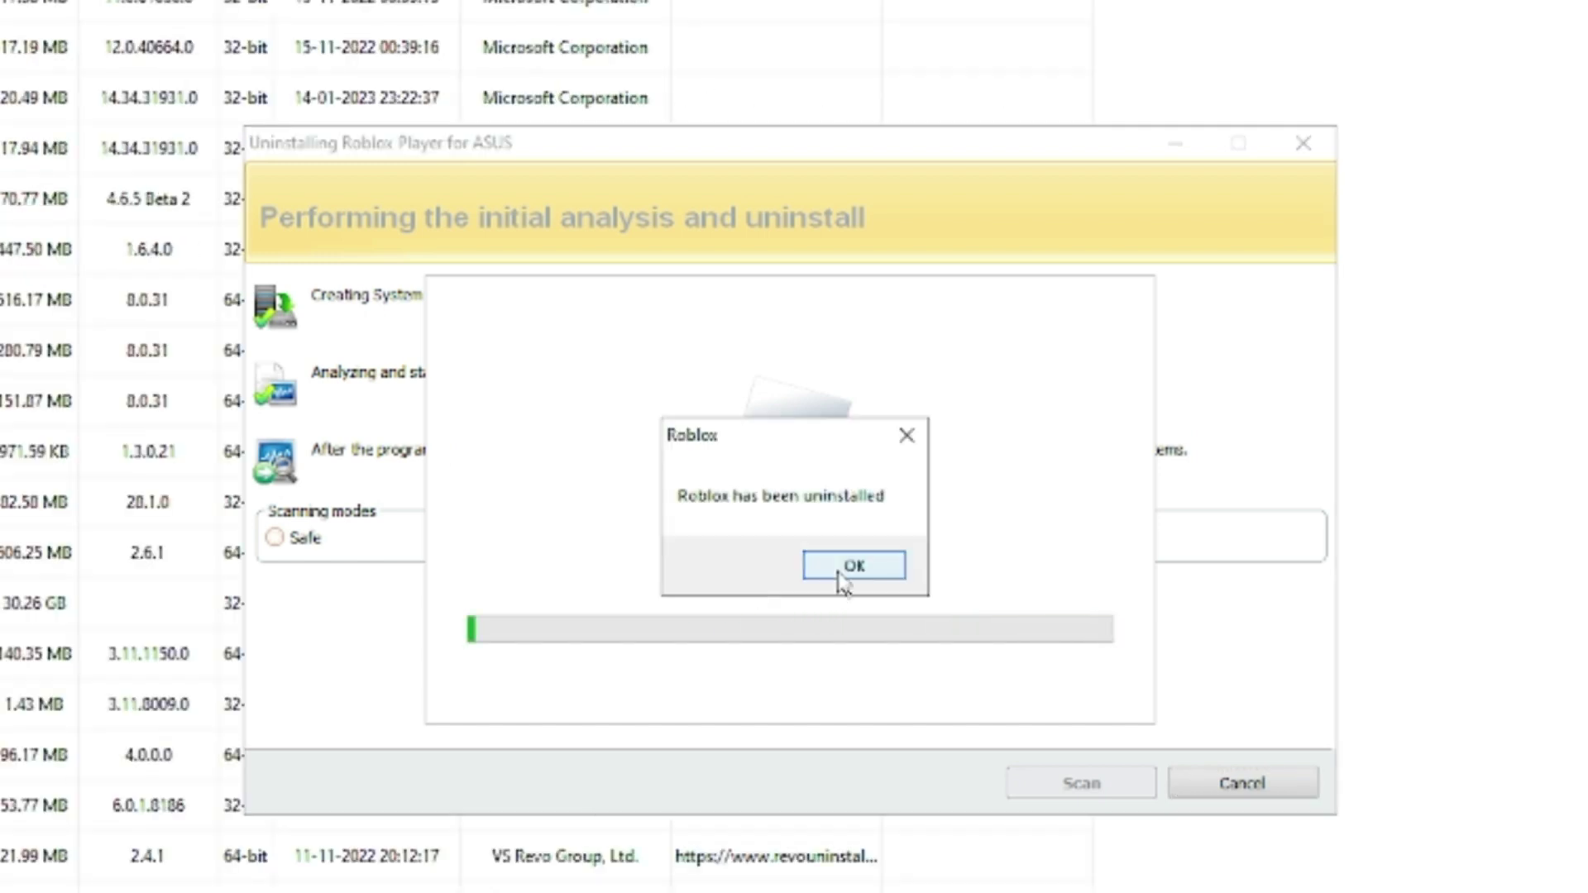
Scan for Roblox leftovers and delete all leftover registry items, files and folders
{"action": "left_click", "coordinate": [741, 574]}
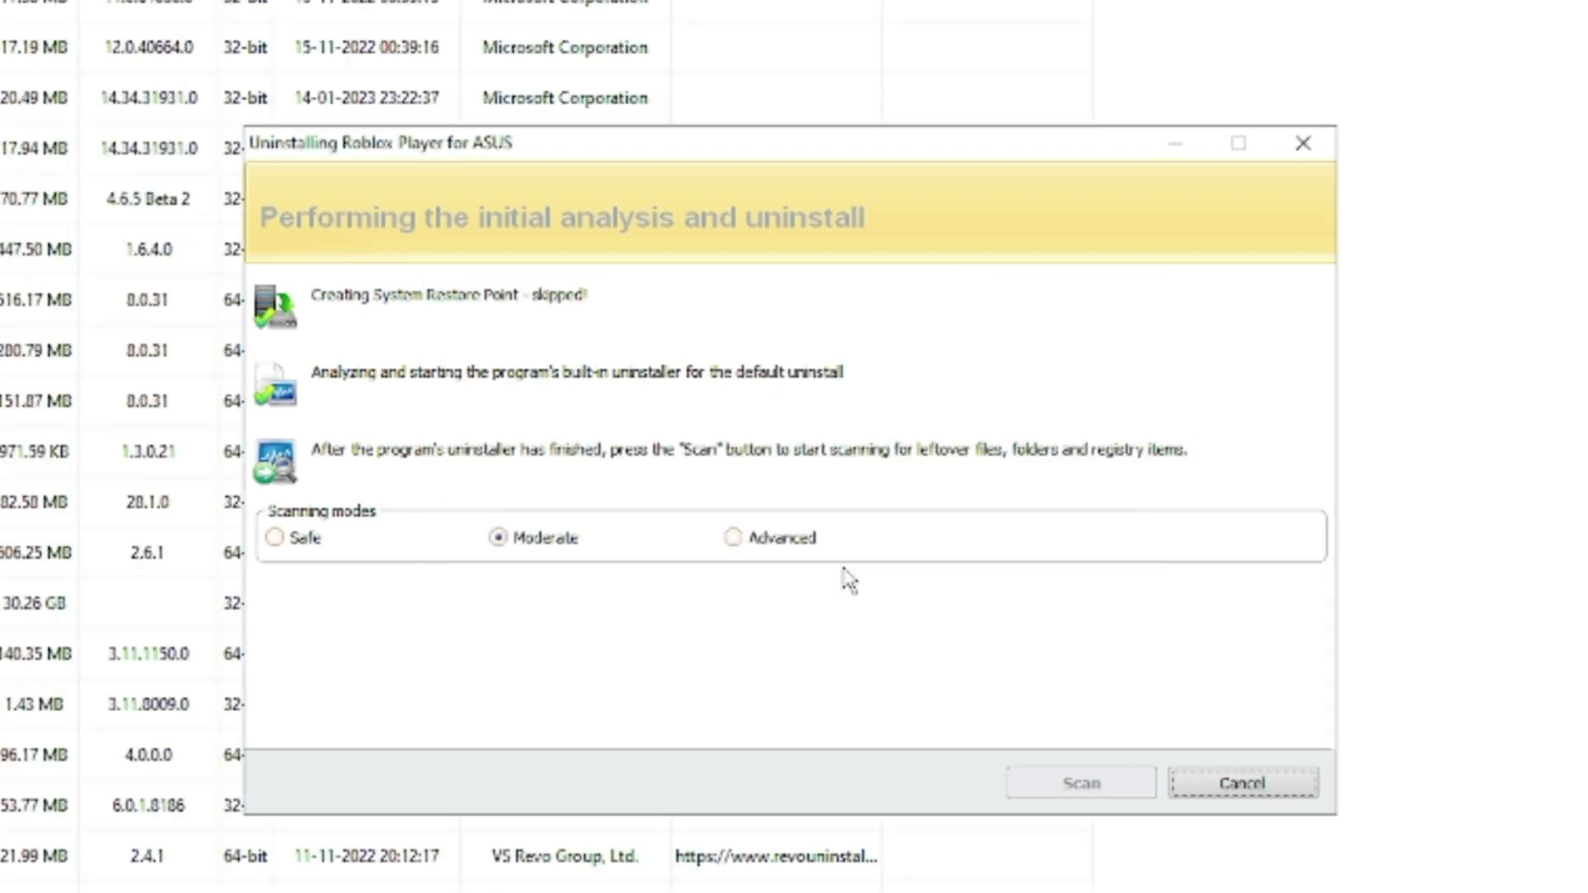
{"action": "left_click", "coordinate": [1076, 788]}
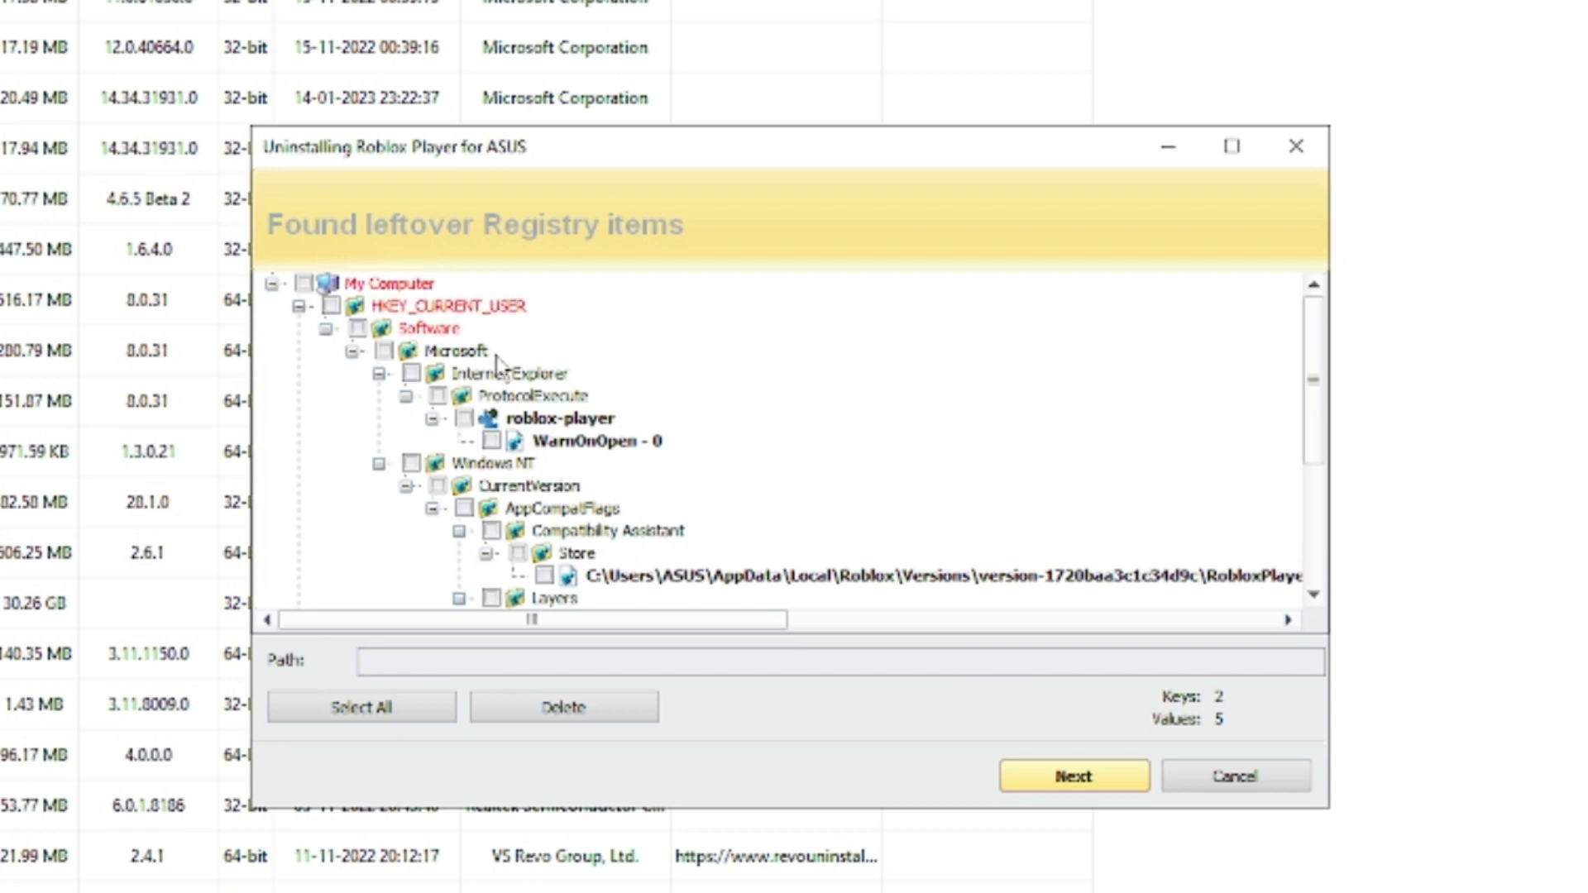
{"action": "left_click", "coordinate": [391, 712]}
{"action": "left_click", "coordinate": [562, 718]}
{"action": "left_click", "coordinate": [876, 546]}
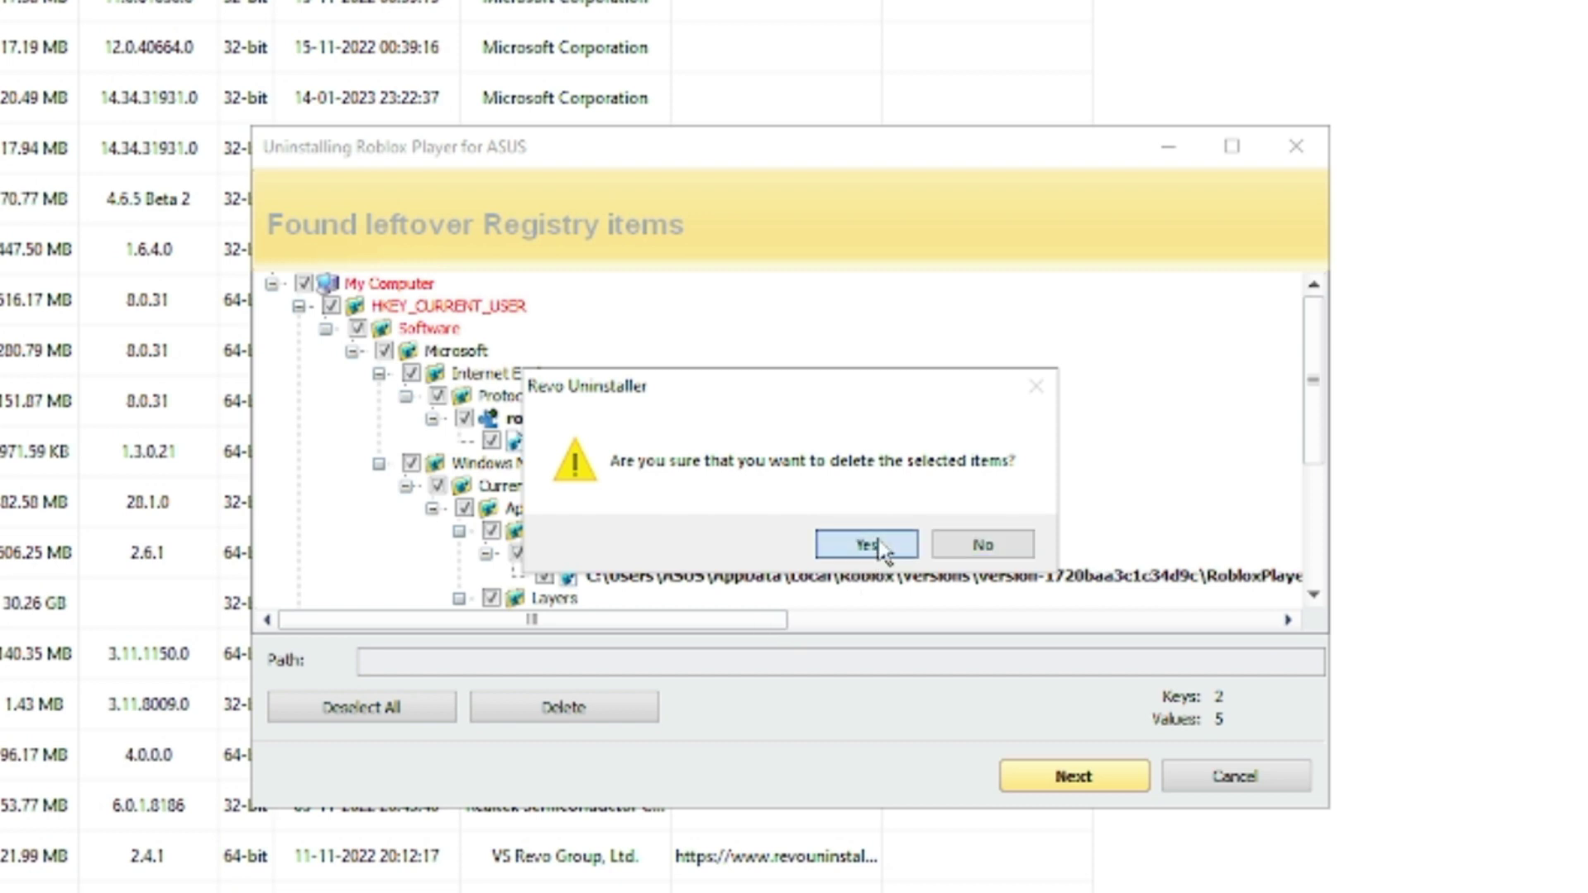
{"action": "left_click", "coordinate": [393, 715]}
{"action": "left_click", "coordinate": [571, 711]}
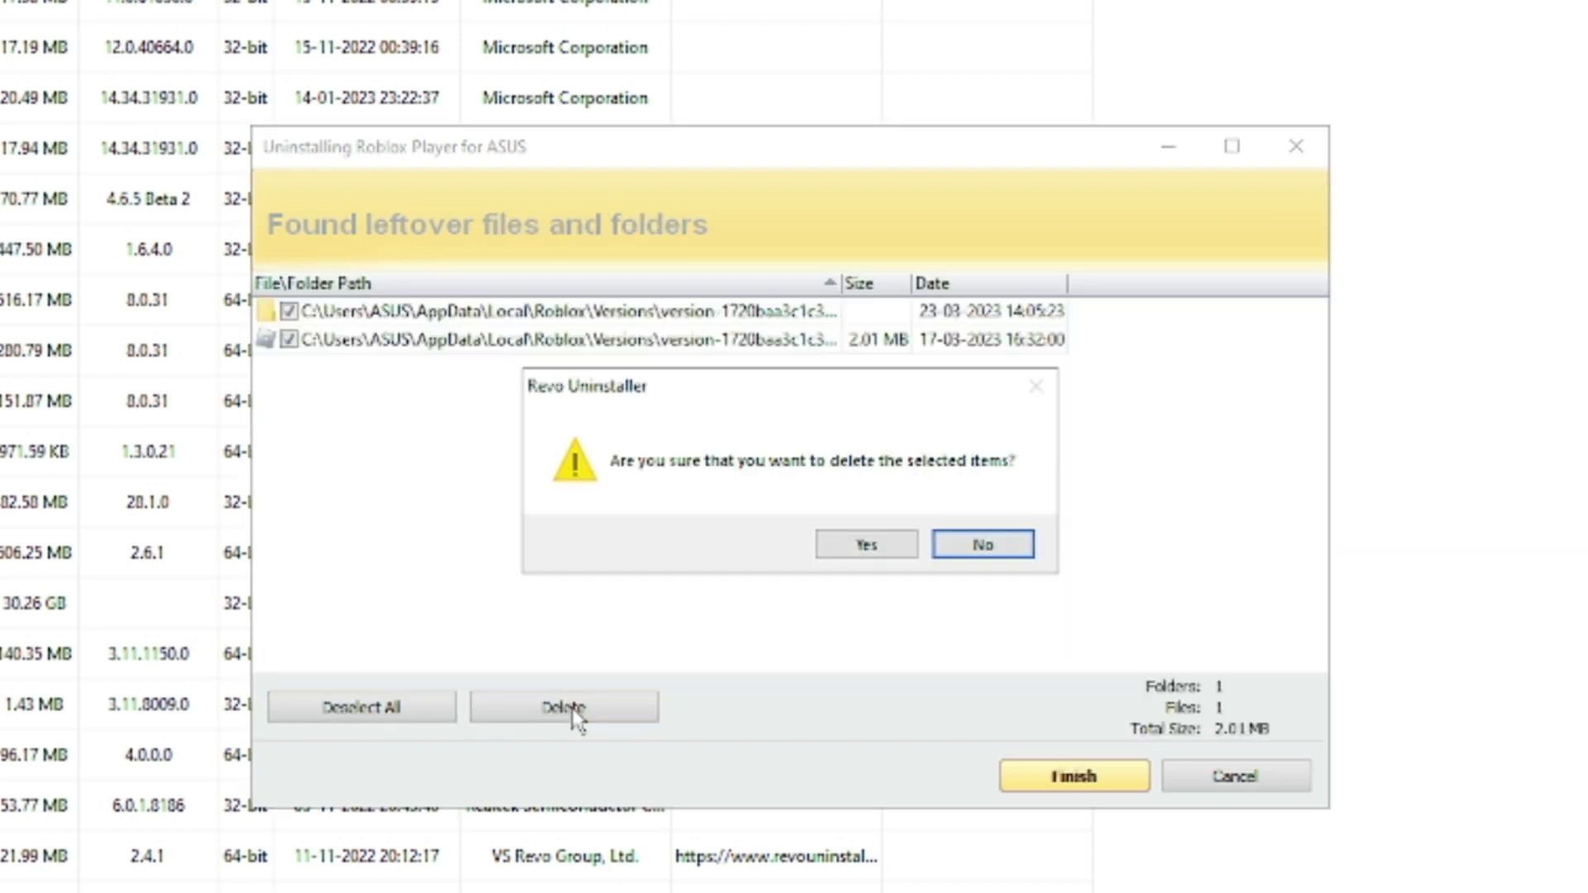
{"action": "left_click", "coordinate": [868, 544]}
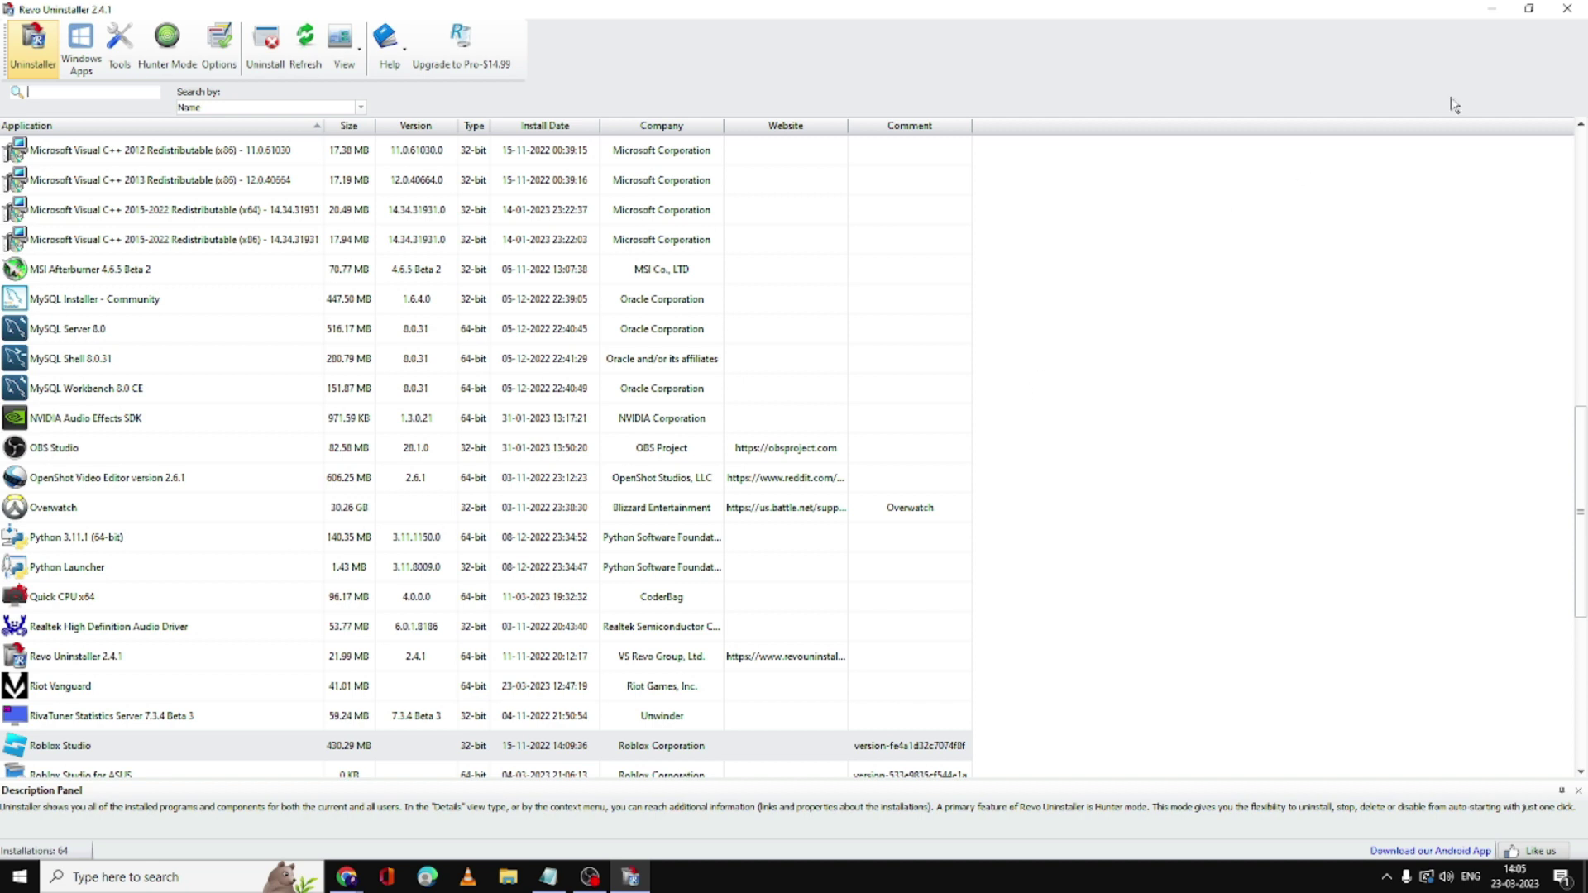
Close Revo Uninstaller, log in on roblox.com, and choose Download and Install Roblox
{"action": "left_click", "coordinate": [1567, 9]}
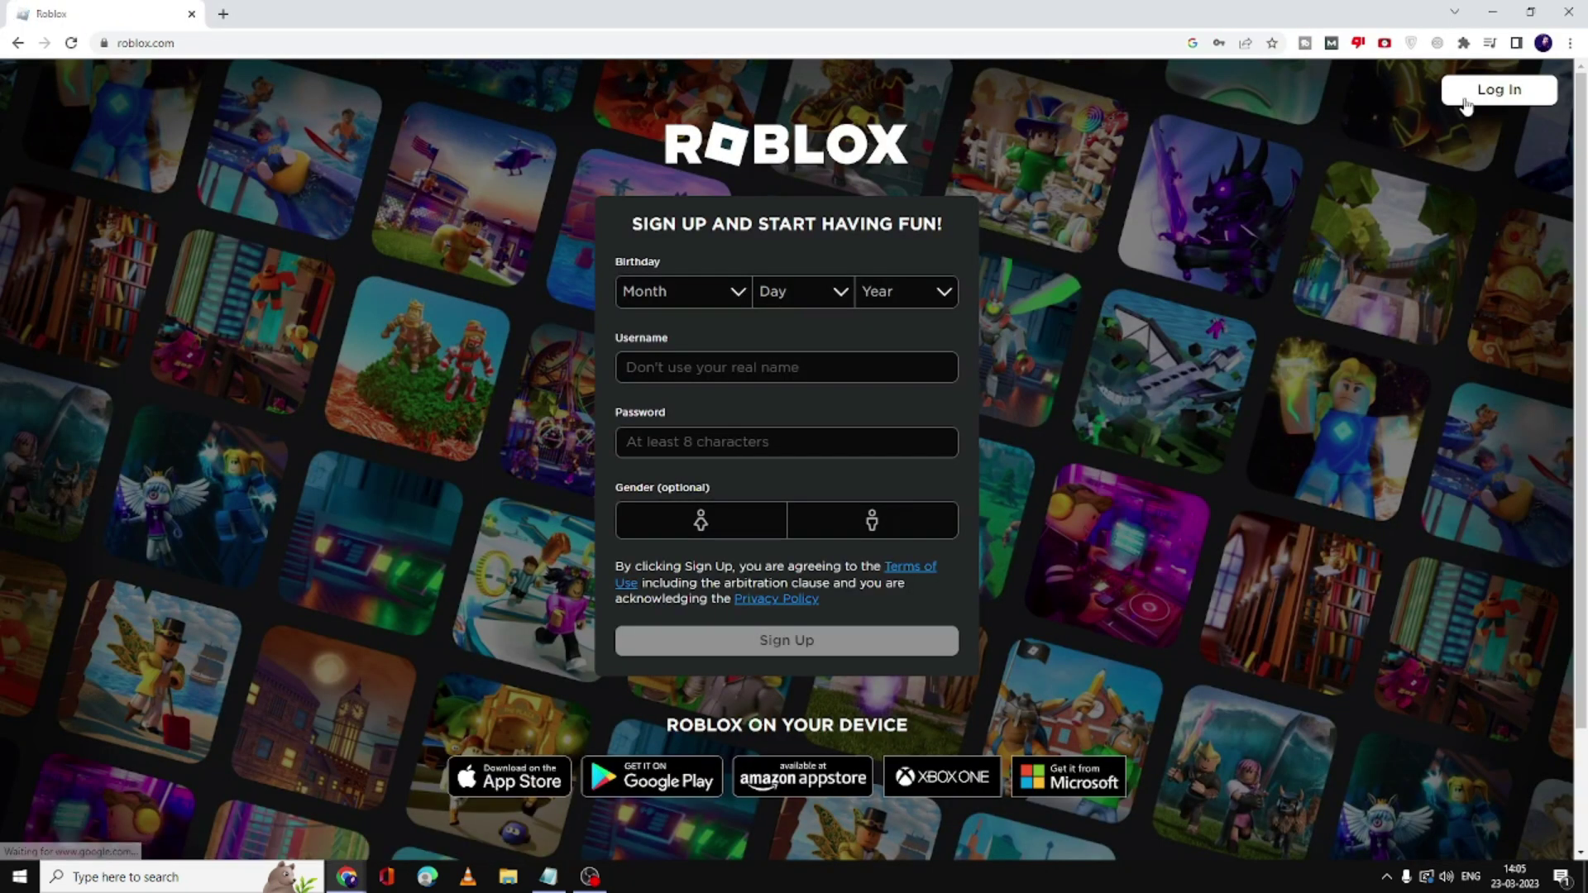
{"action": "left_click", "coordinate": [1497, 91]}
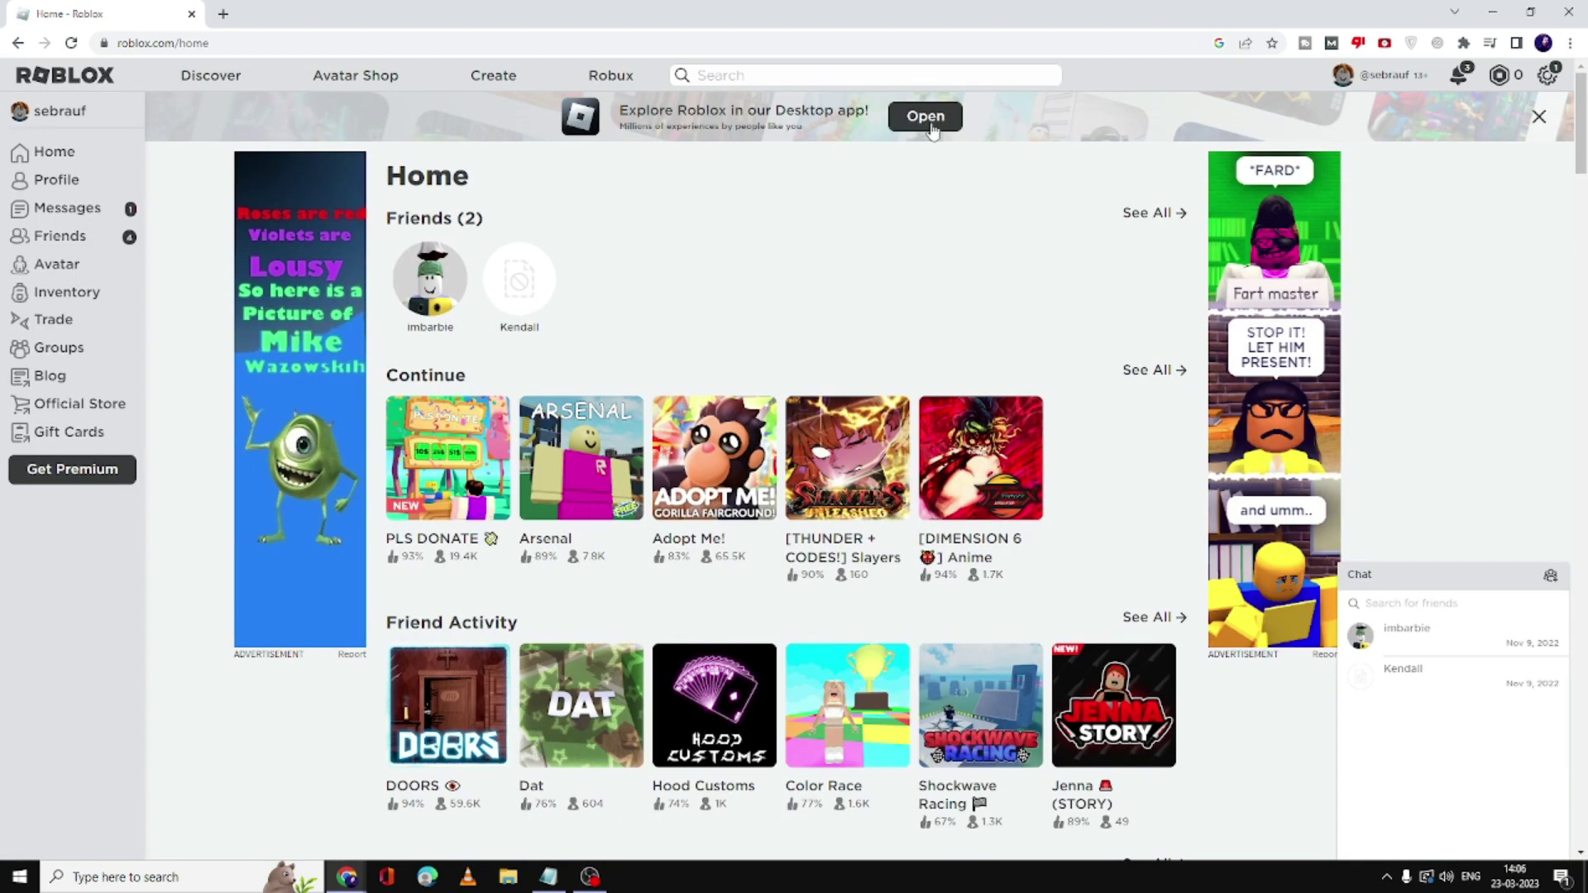
{"action": "left_click", "coordinate": [930, 123]}
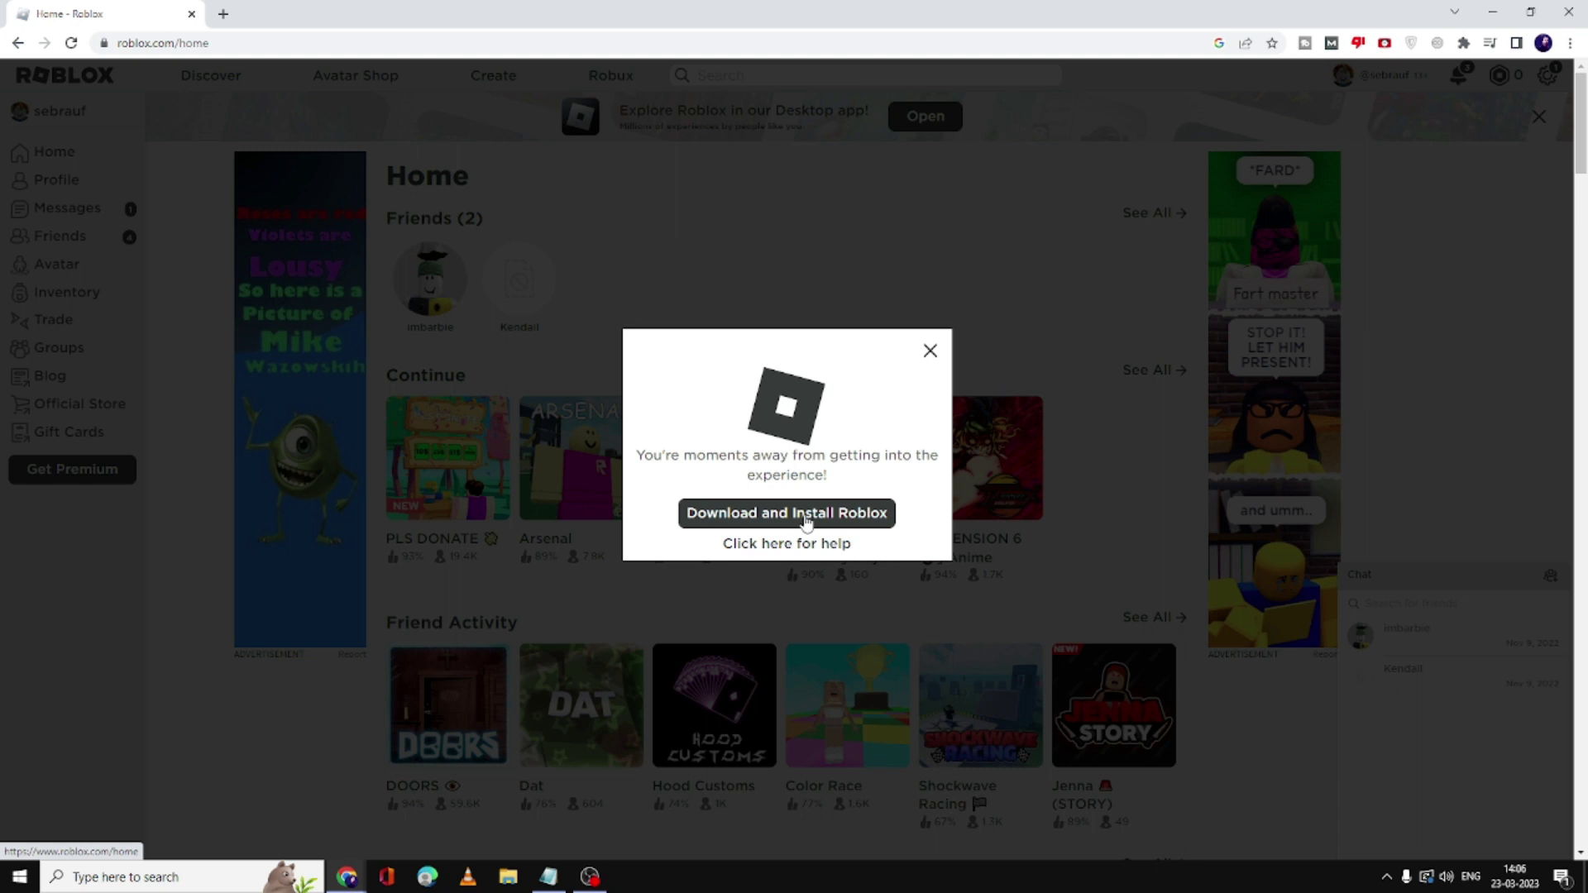
{"action": "left_click", "coordinate": [806, 517]}
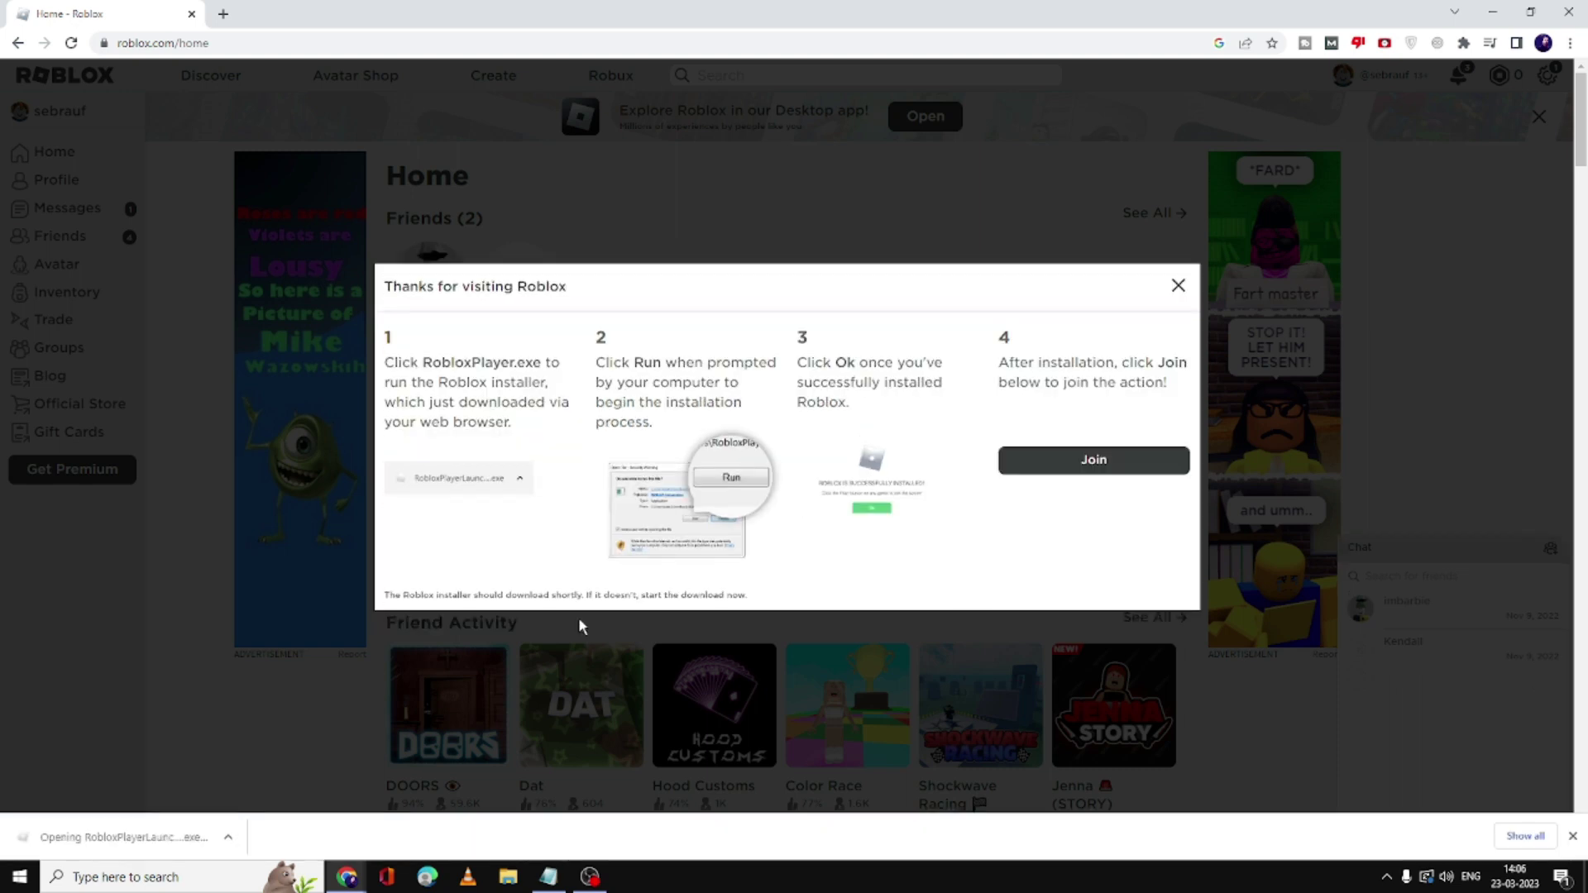